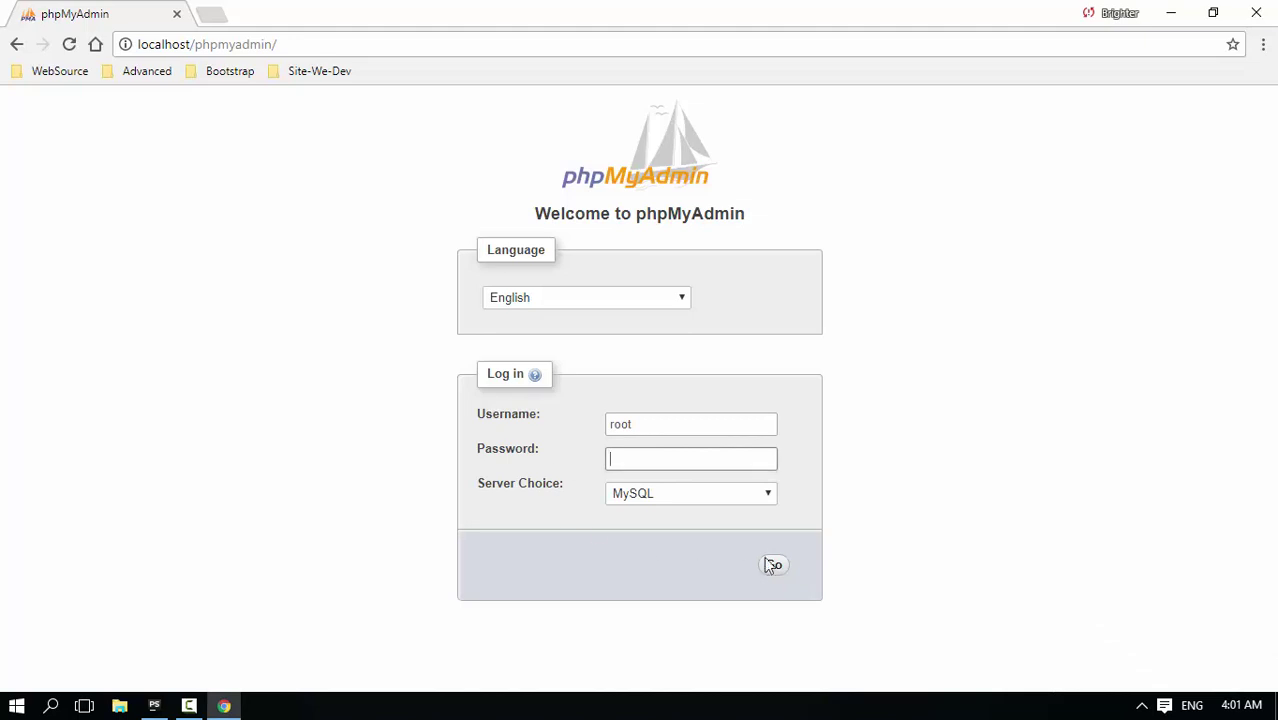
Log in as root with a blank password, keeping MySQL as the server choice
click(757, 497)
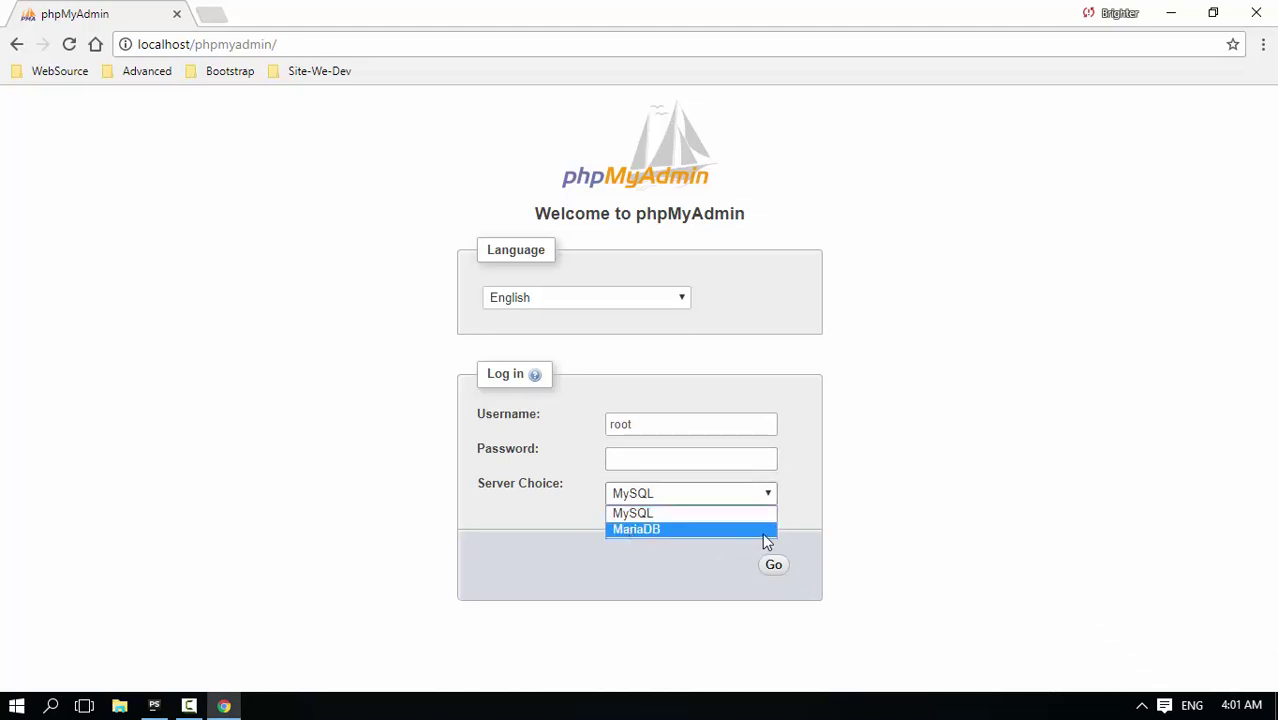
click(863, 508)
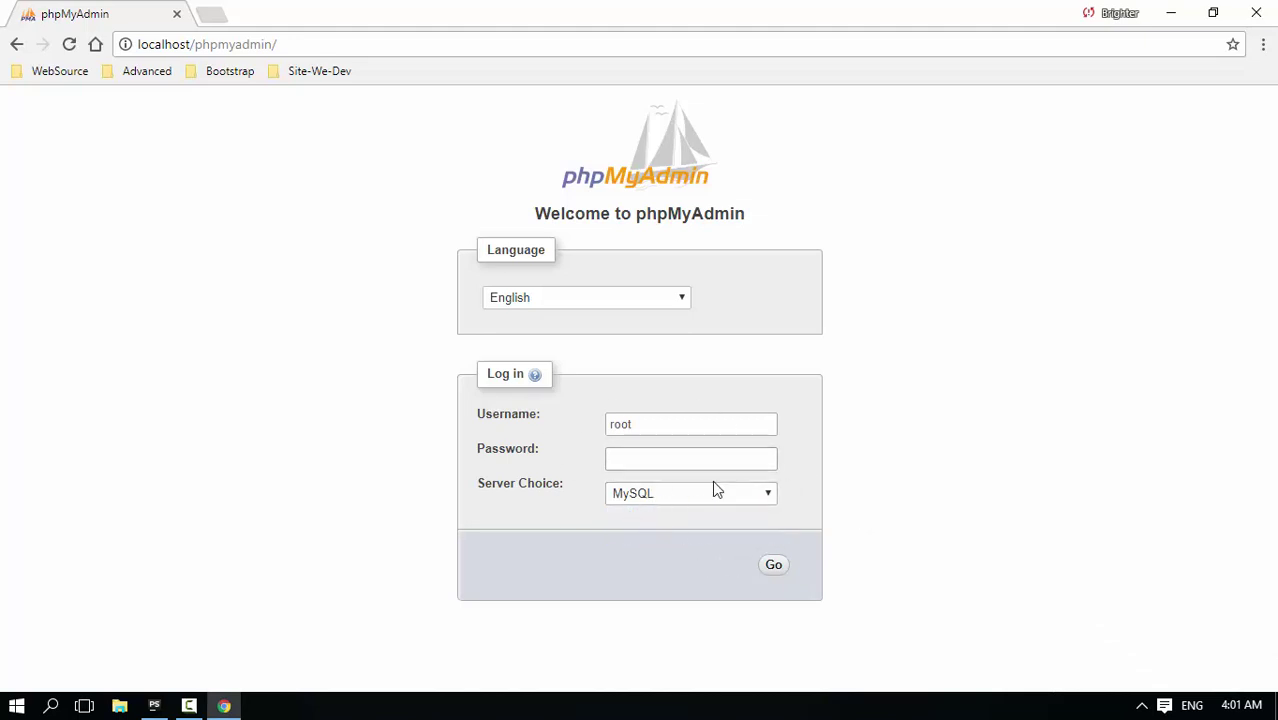
click(609, 462)
click(656, 416)
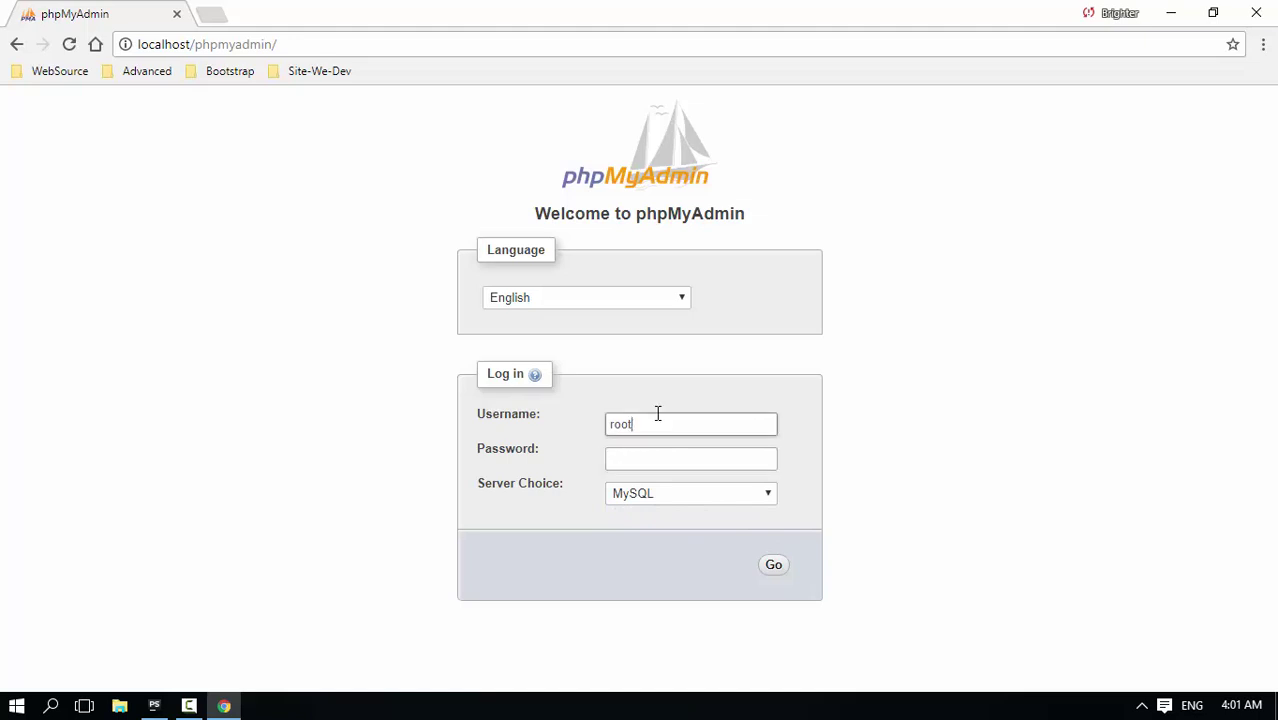
double_click(620, 424)
click(716, 450)
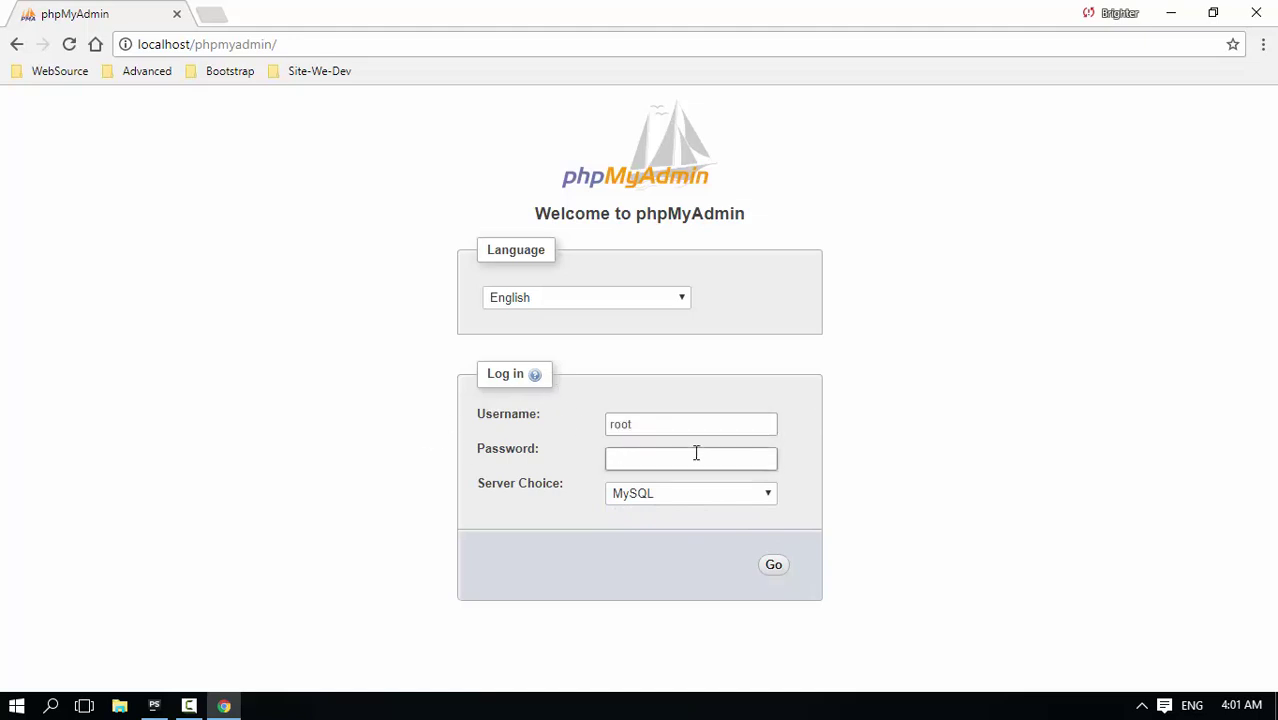
click(650, 424)
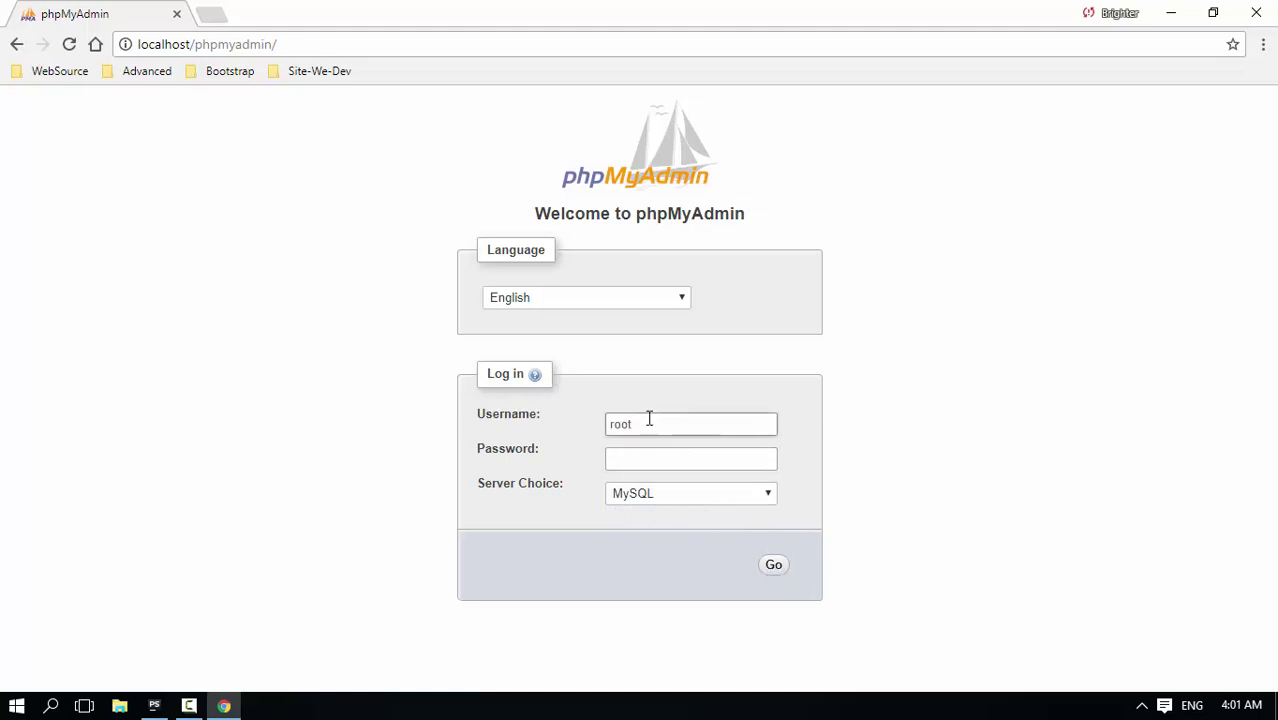
double_click(650, 424)
click(656, 457)
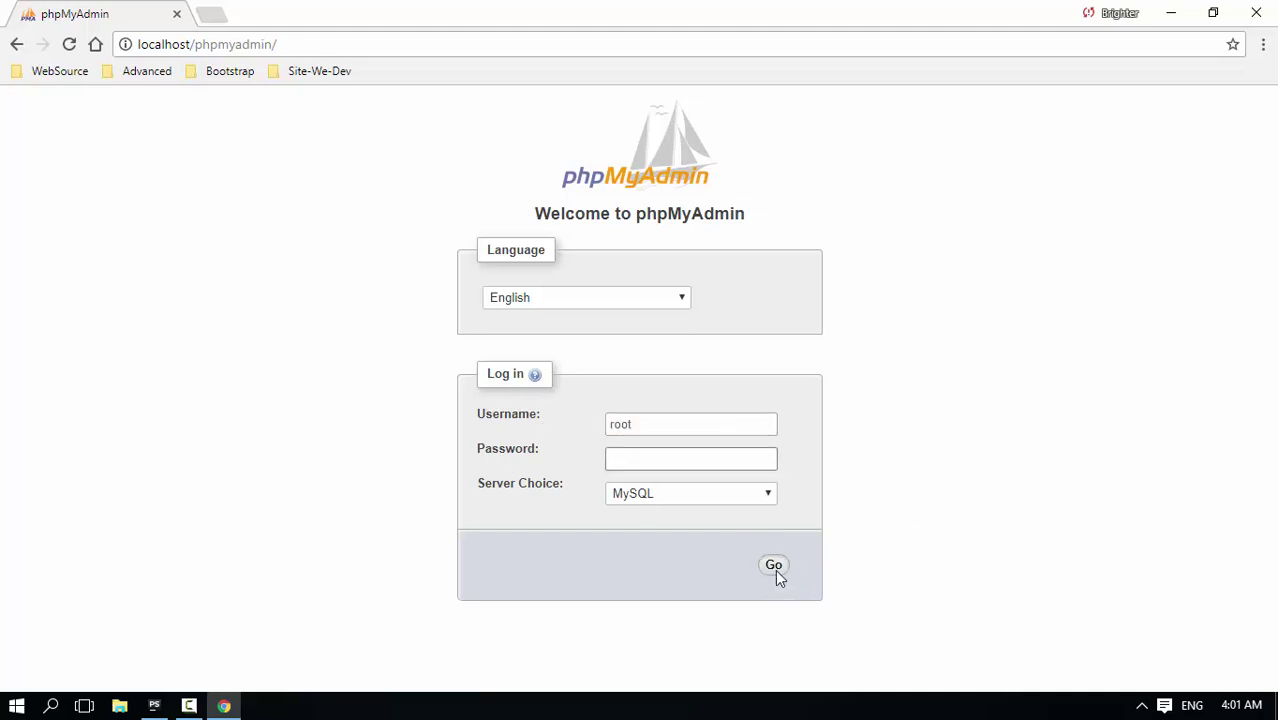
click(774, 566)
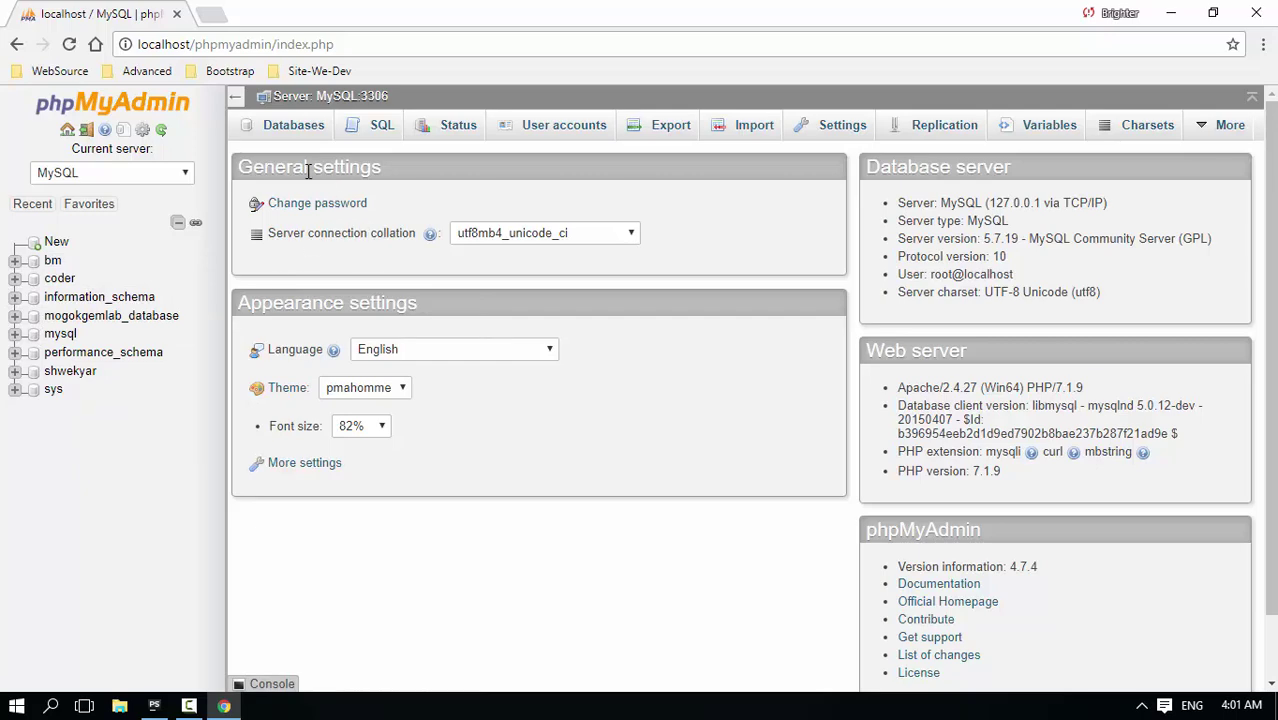
Create a database named 'test' with utf8_general_ci collation from the Databases overview
click(288, 131)
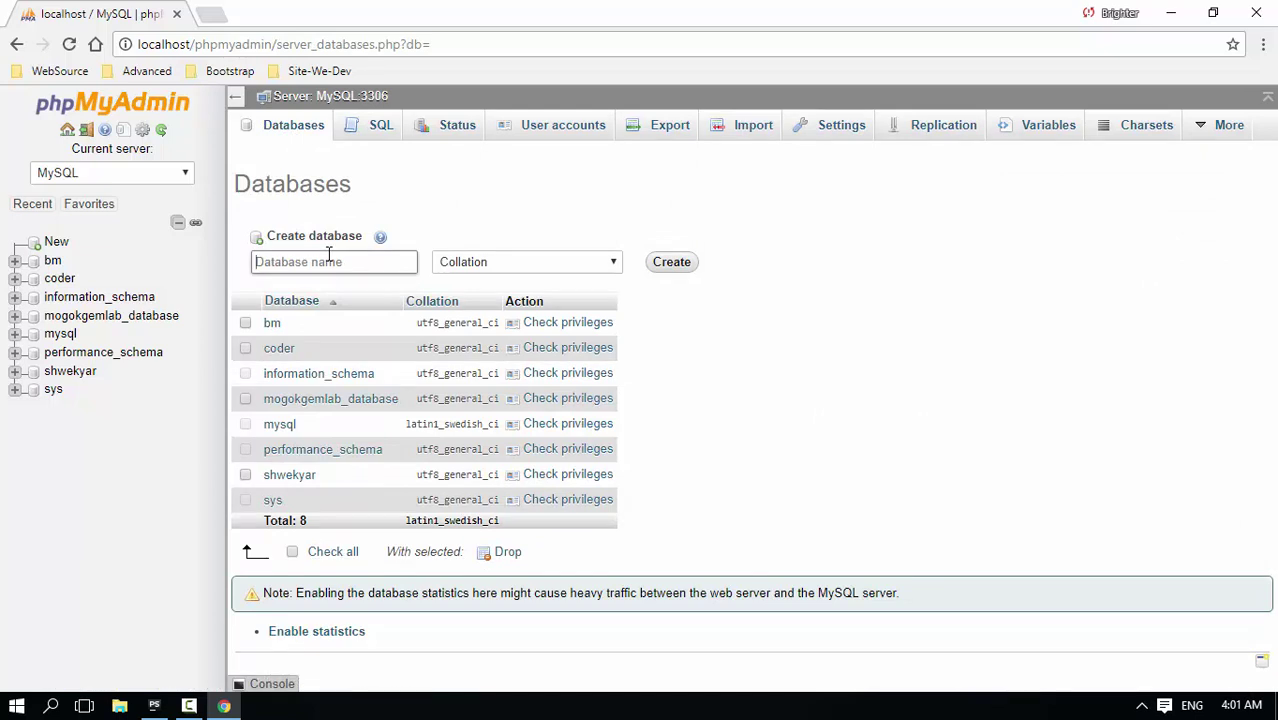
text(test)
click(578, 265)
drag(614, 292, 612, 528)
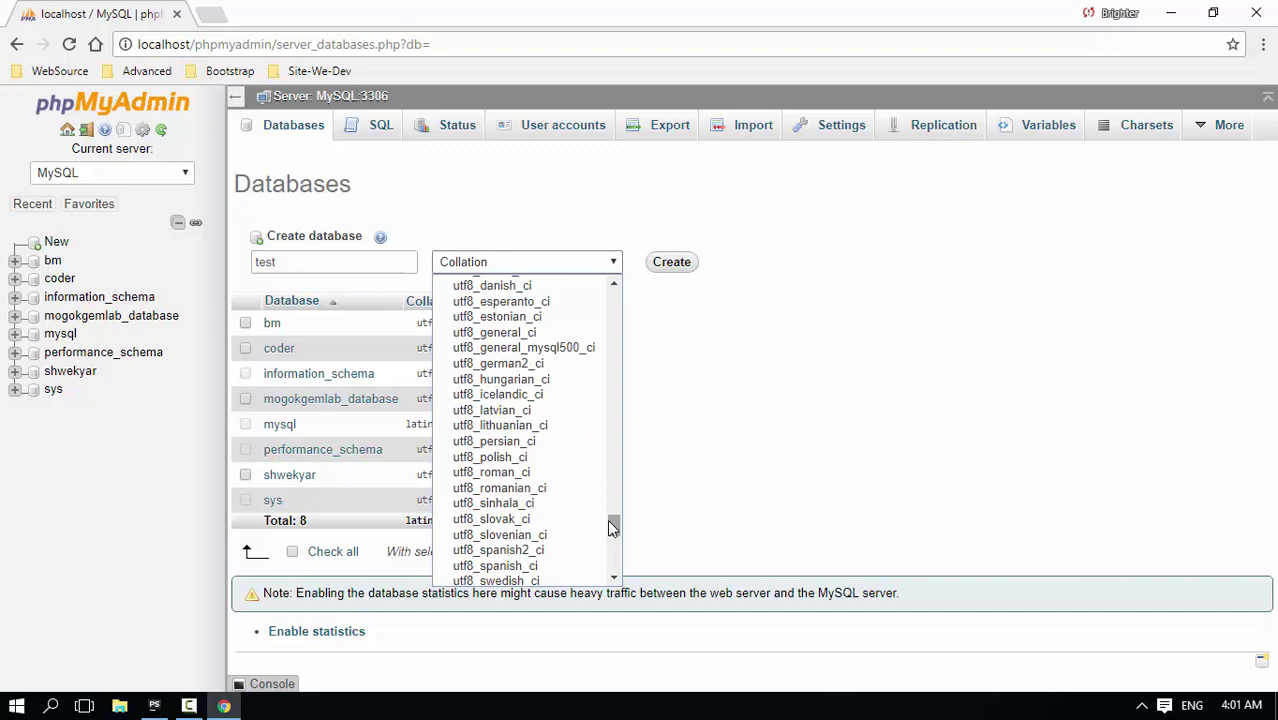
click(500, 335)
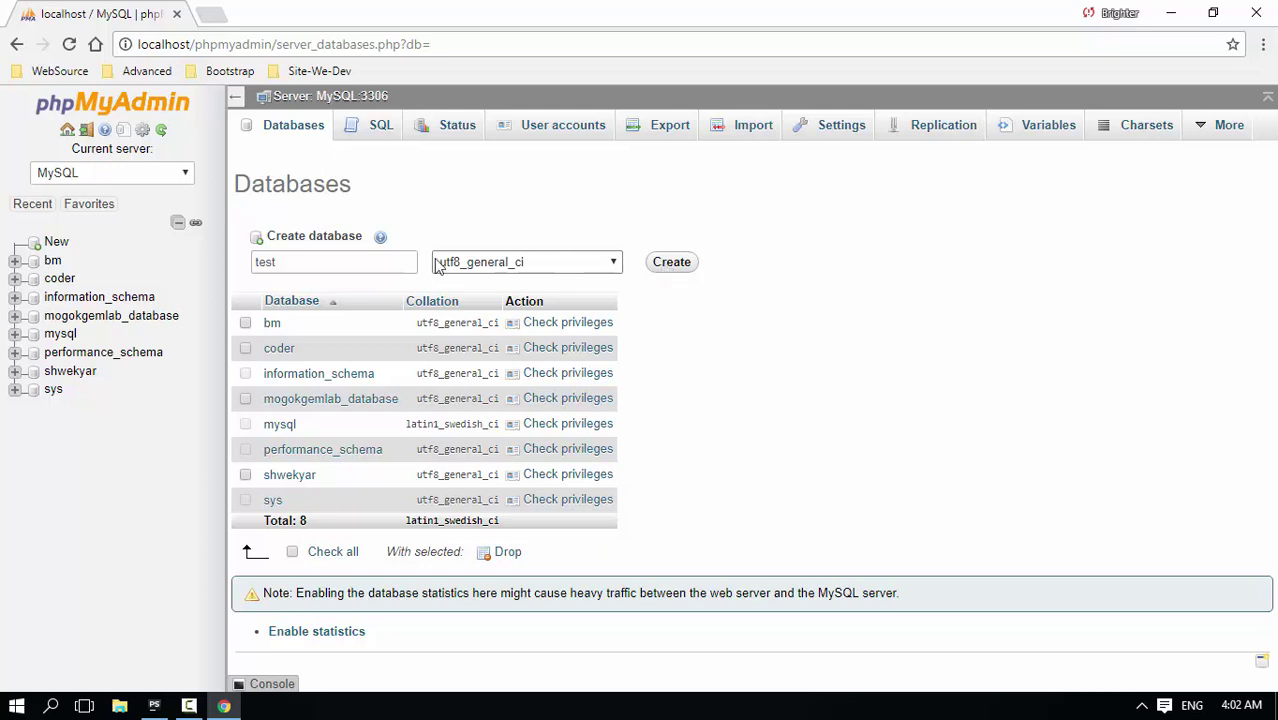
drag(335, 262, 209, 262)
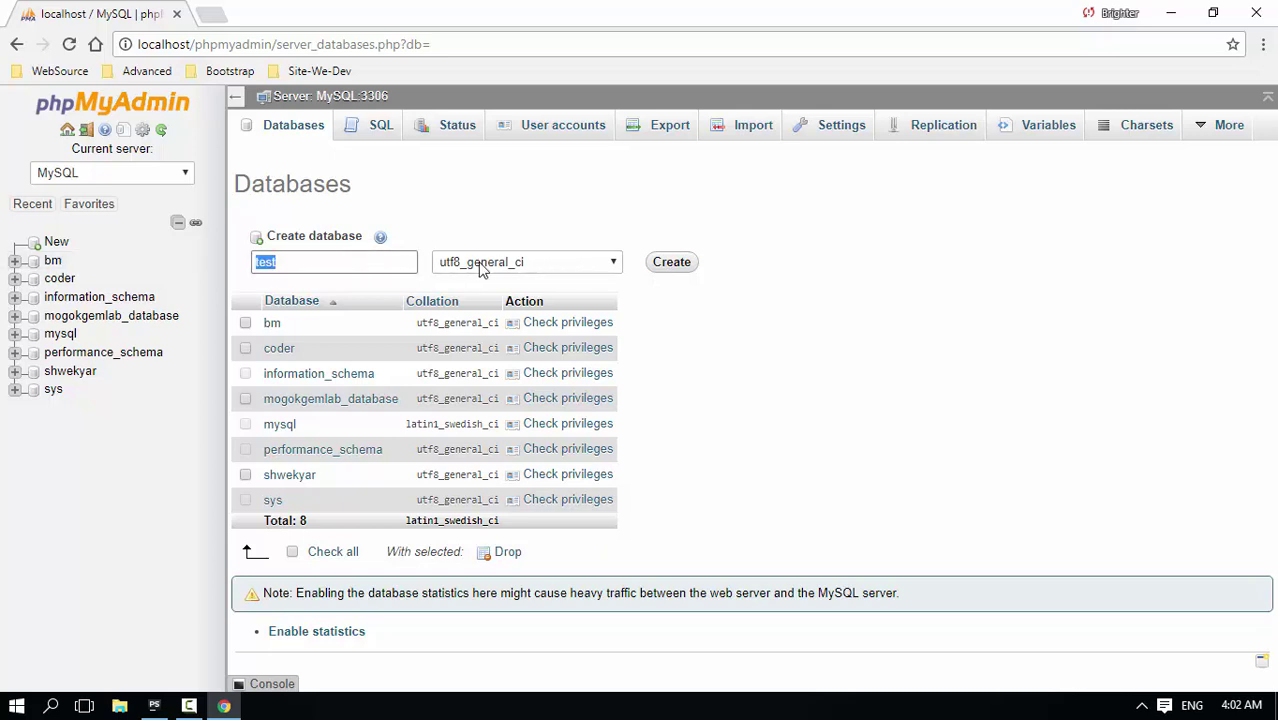
click(671, 262)
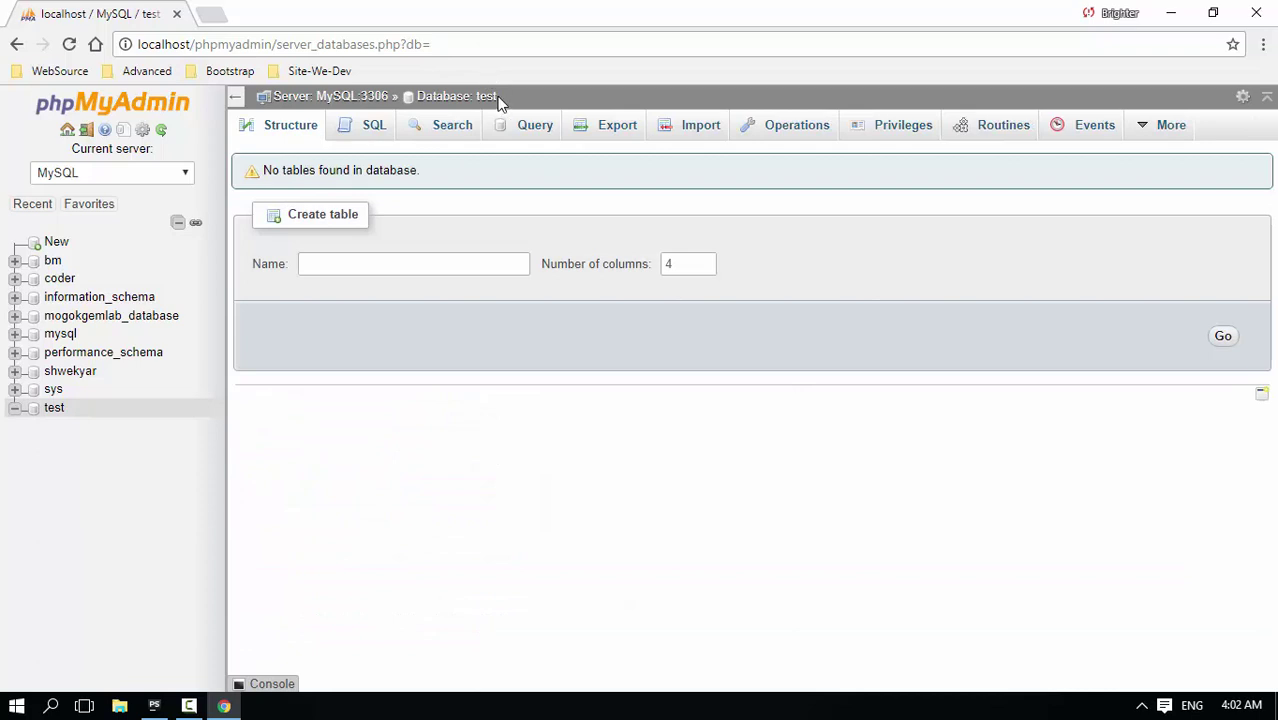
Name the new table 'users' with 4 columns and bring up its column form
click(375, 271)
text(users)
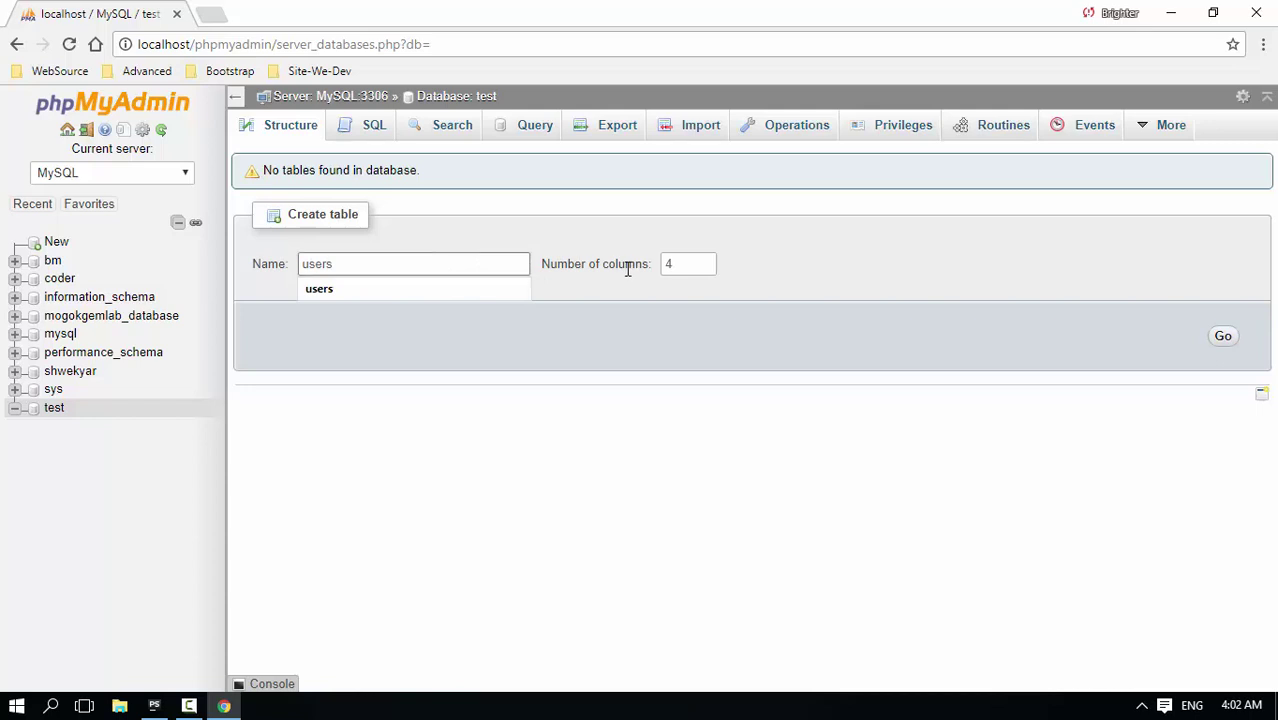
click(627, 265)
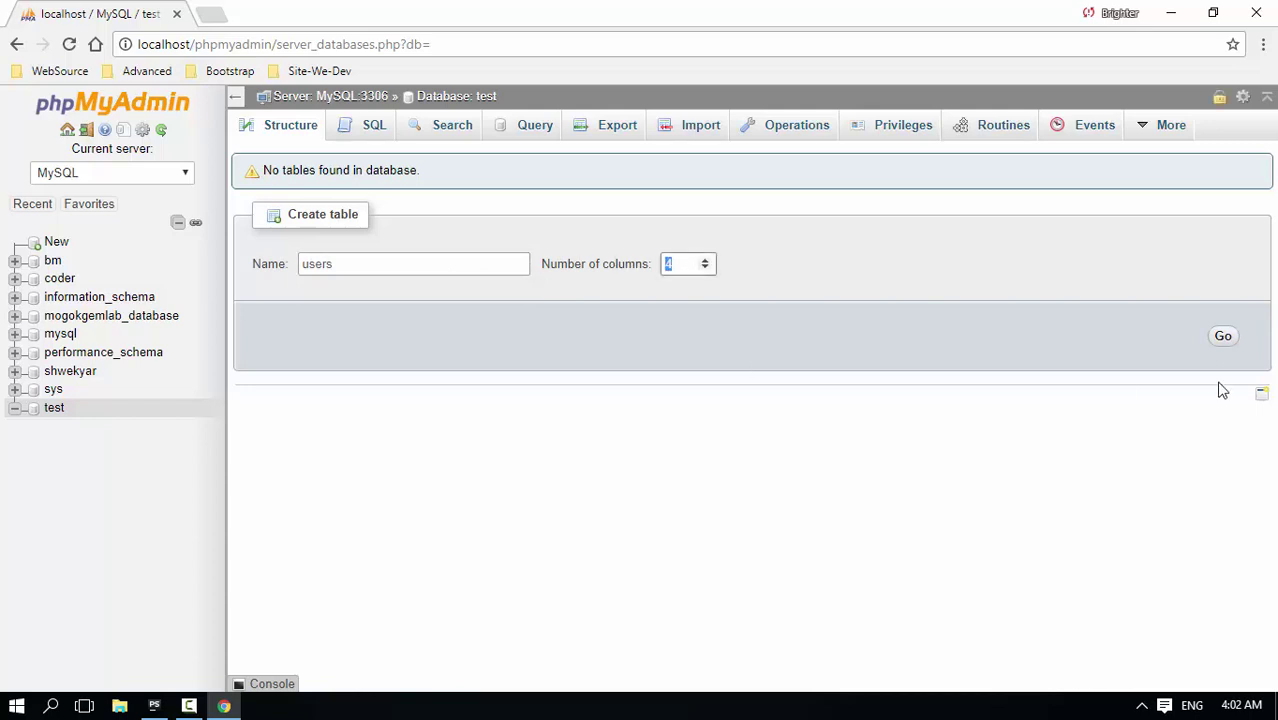
click(1229, 341)
Define the first column as id, type INT, length 10
click(253, 239)
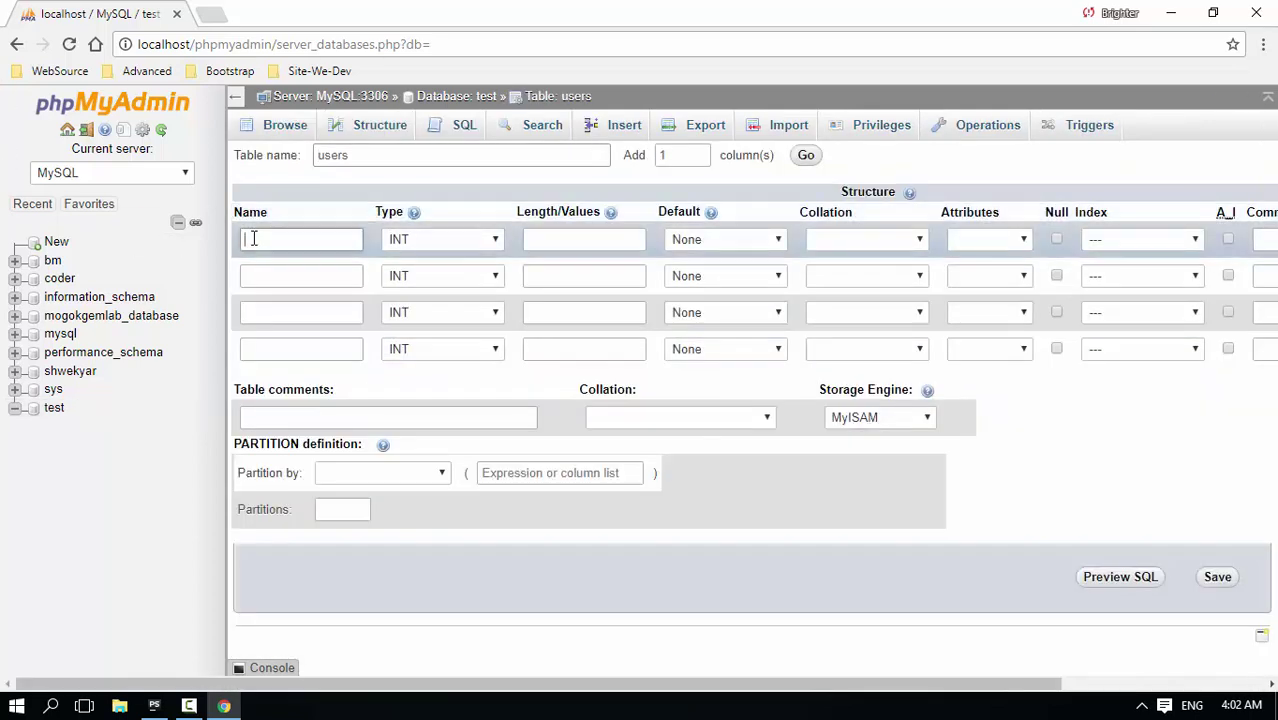
text(id)
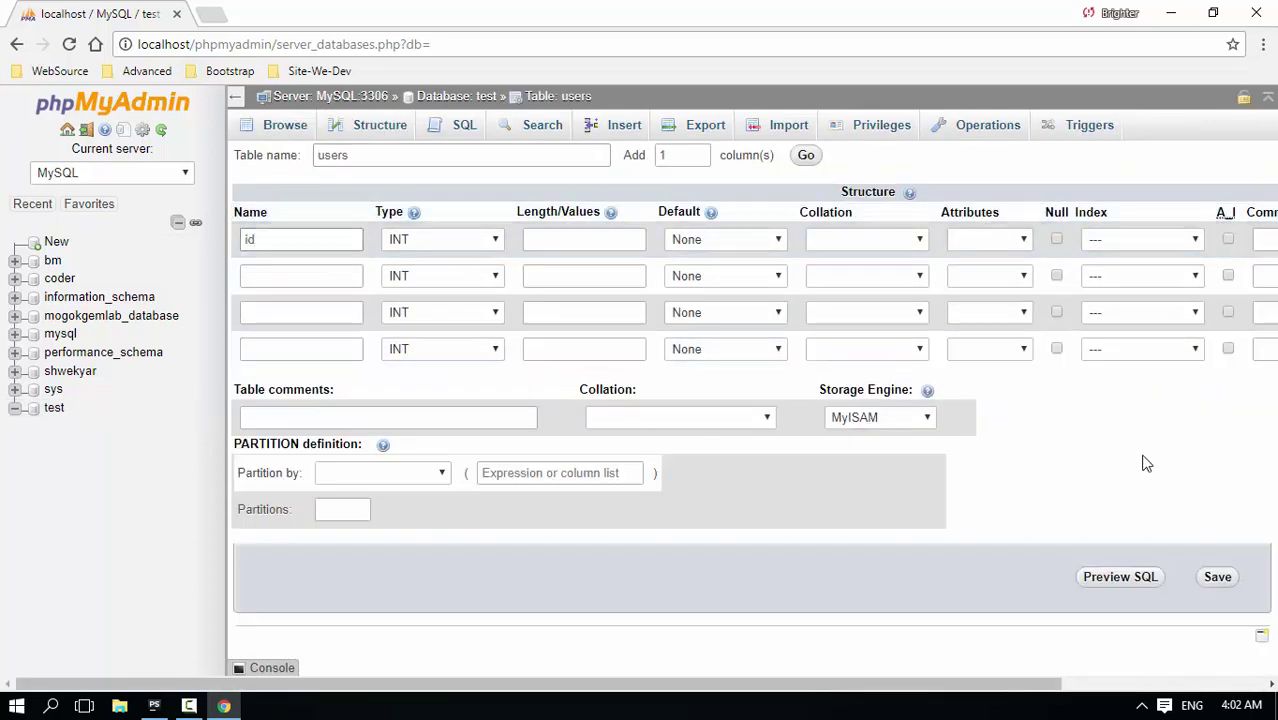
key(Tab)
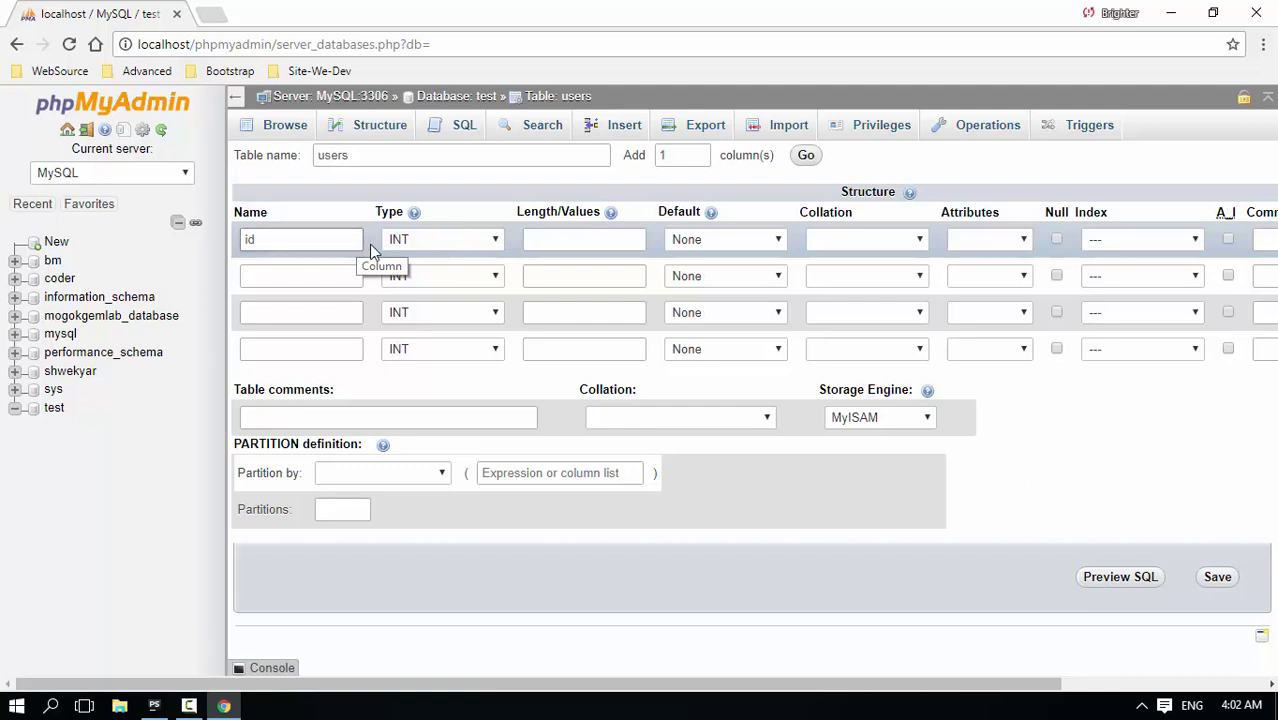
click(448, 243)
click(422, 262)
click(577, 239)
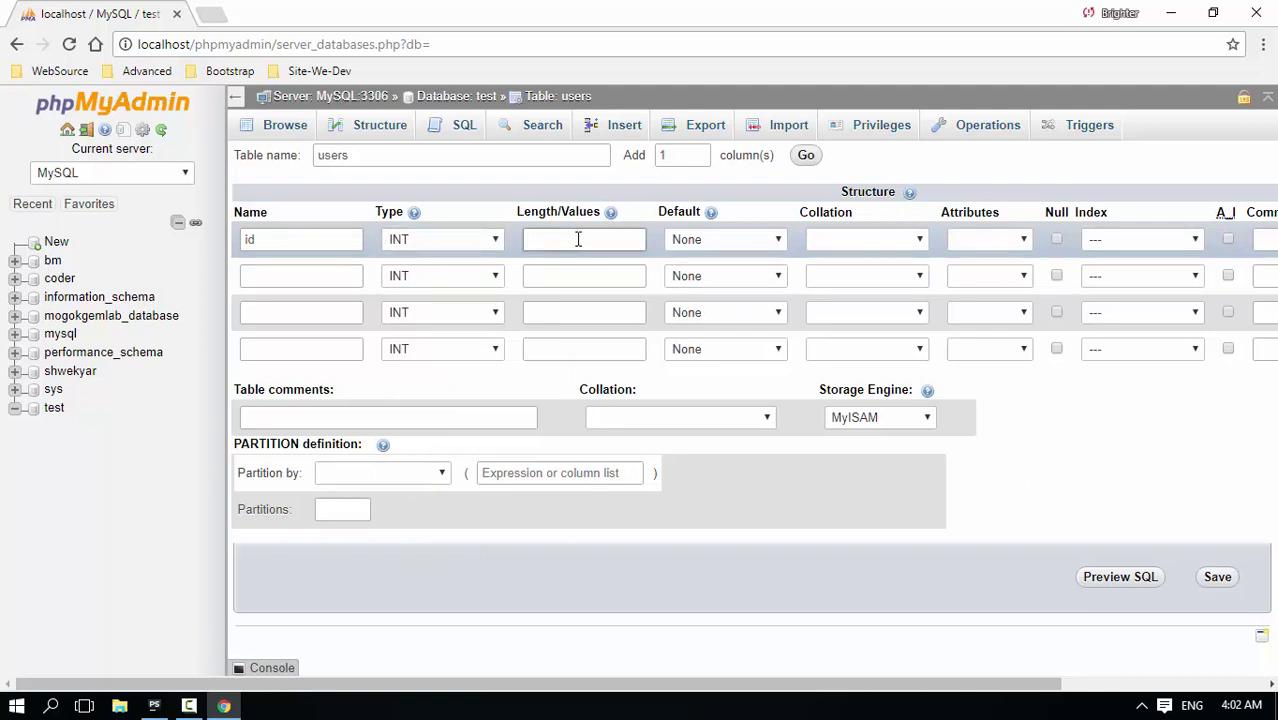
text(10)
click(1203, 458)
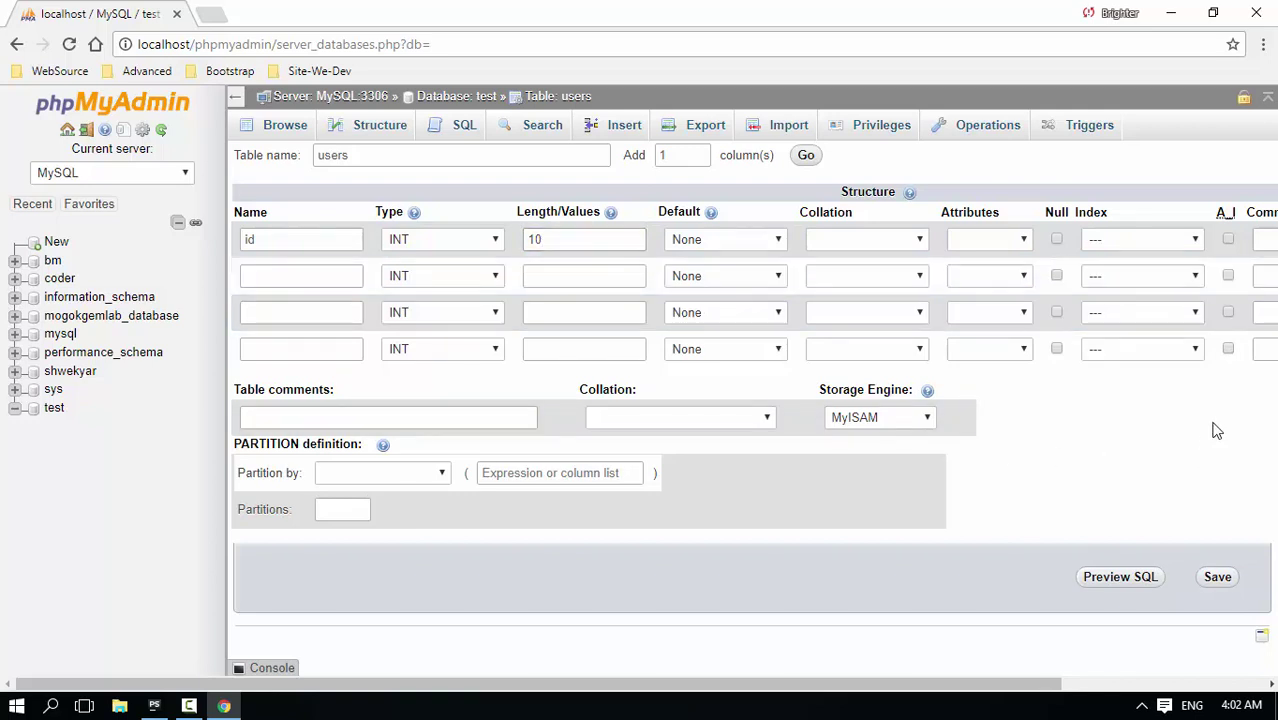
Tick A_I for the id column and accept PRIMARY as its index
click(1227, 240)
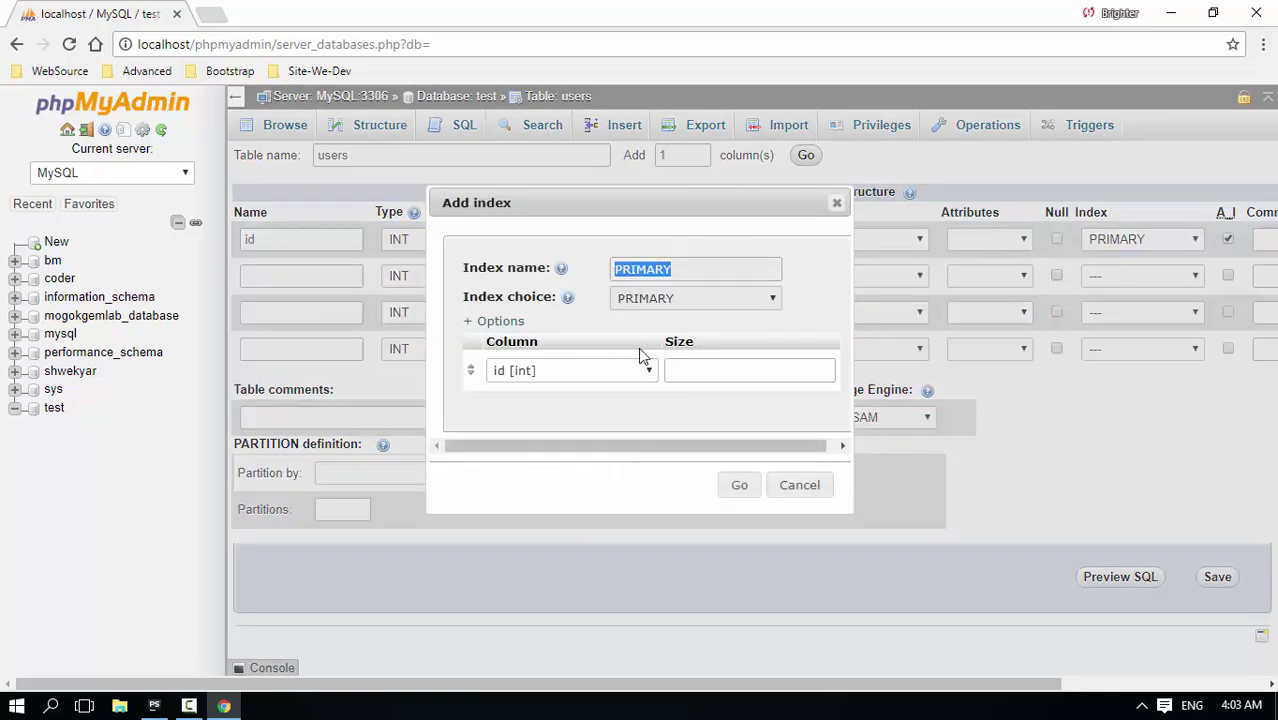
click(739, 485)
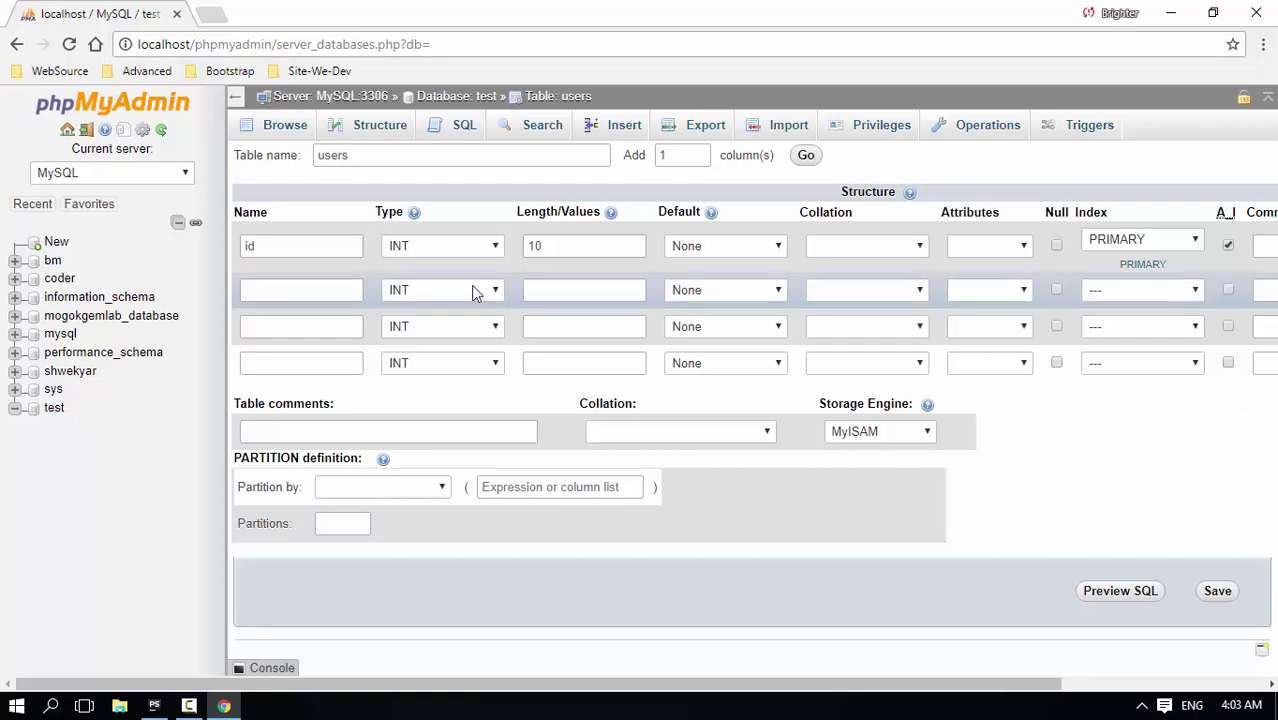
Define the second column as name, VARCHAR with length 225
click(340, 287)
text(name)
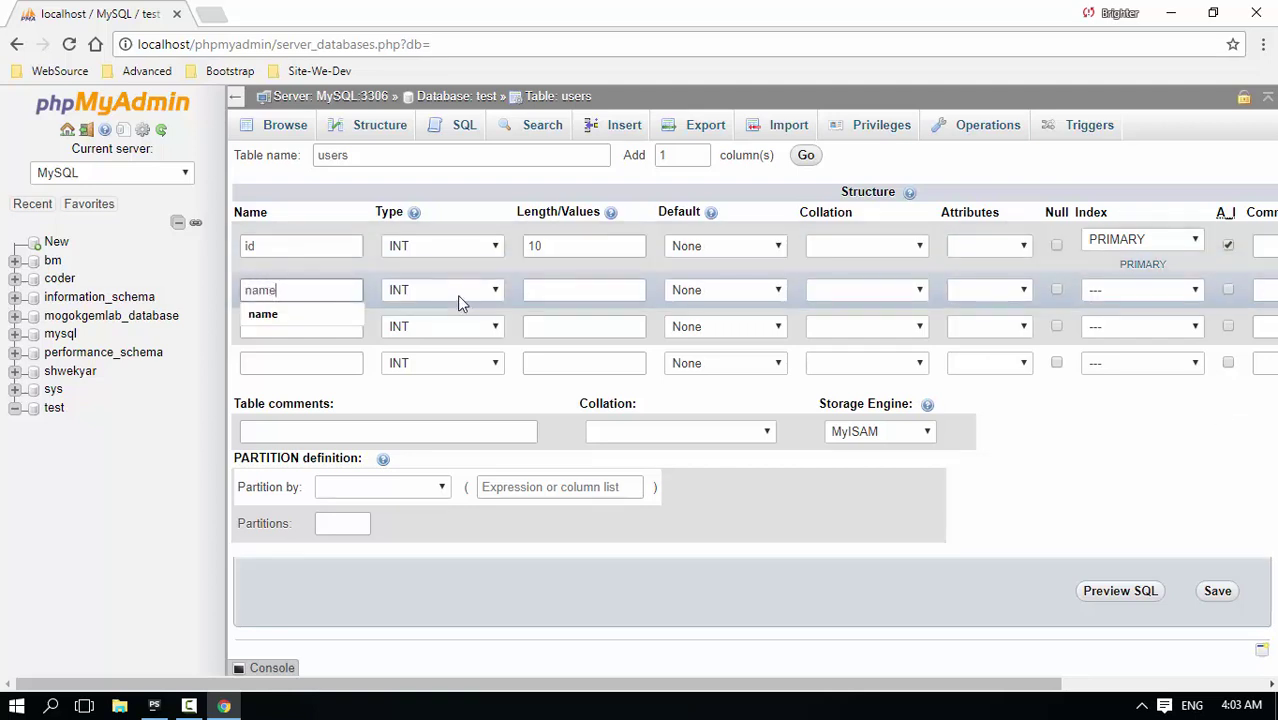
click(430, 291)
click(418, 325)
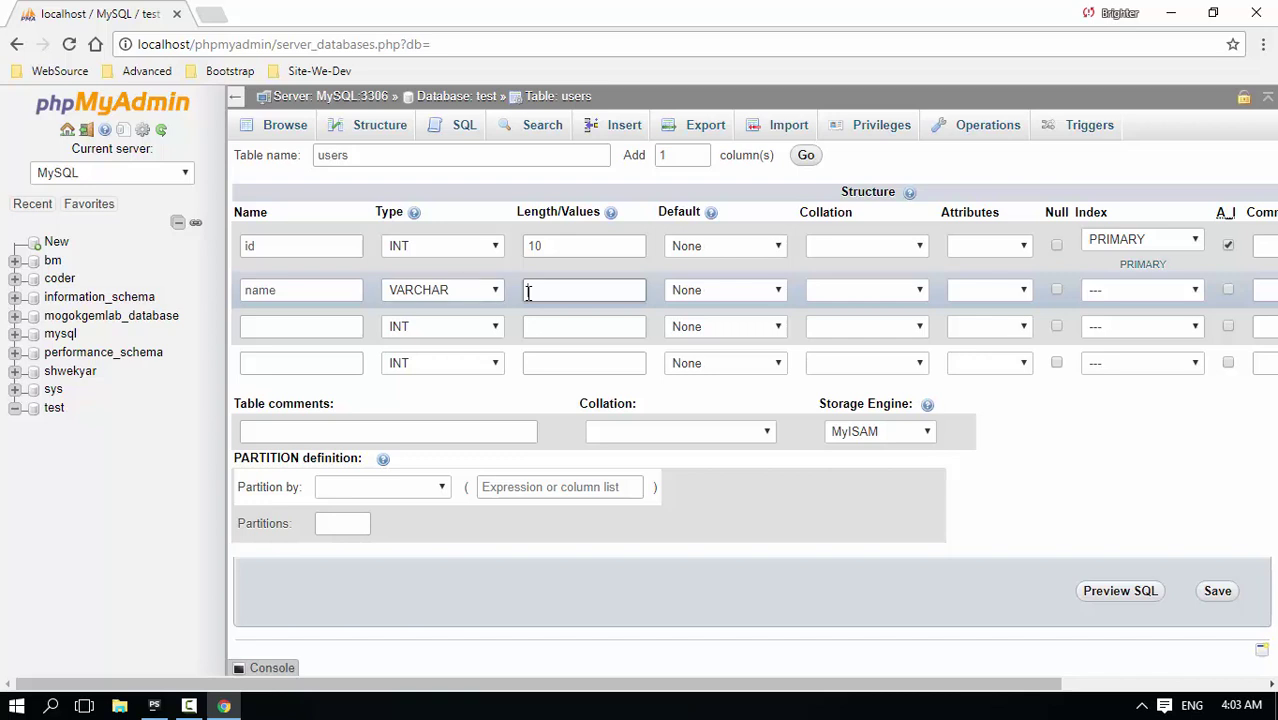
text(225)
click(984, 380)
drag(534, 290, 552, 290)
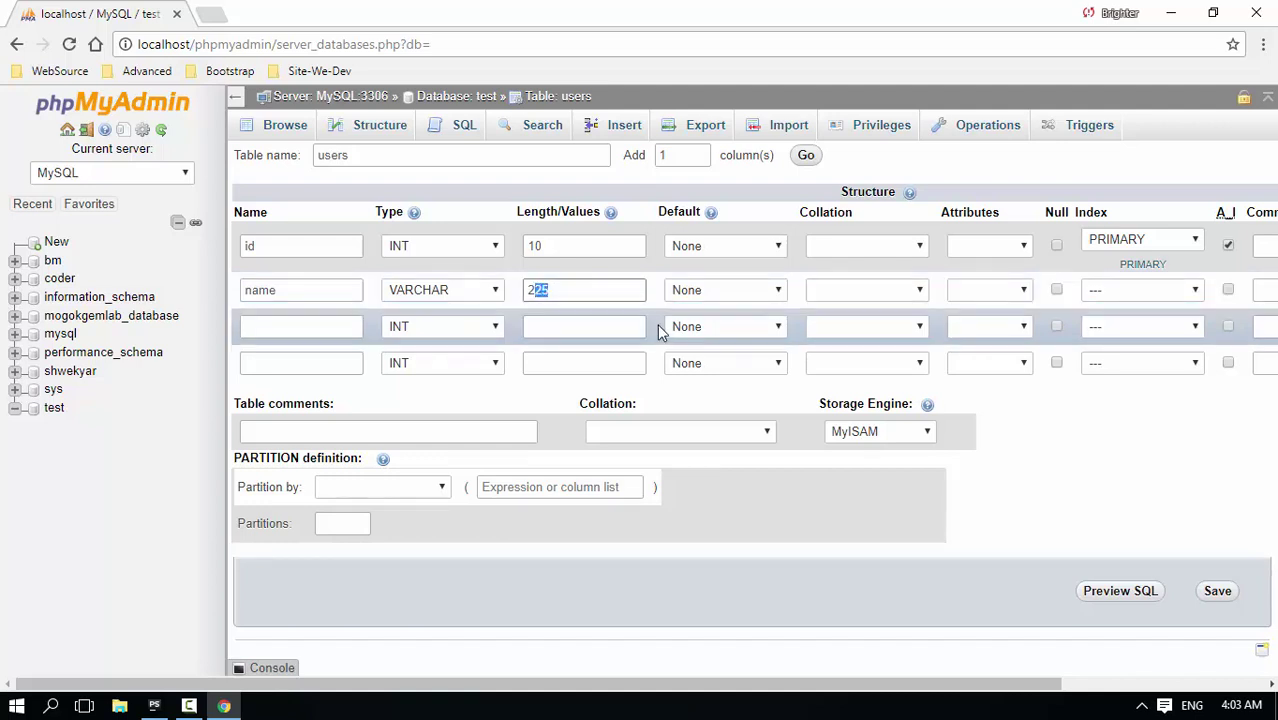
Define the third column as email, VARCHAR with length 225
click(1051, 476)
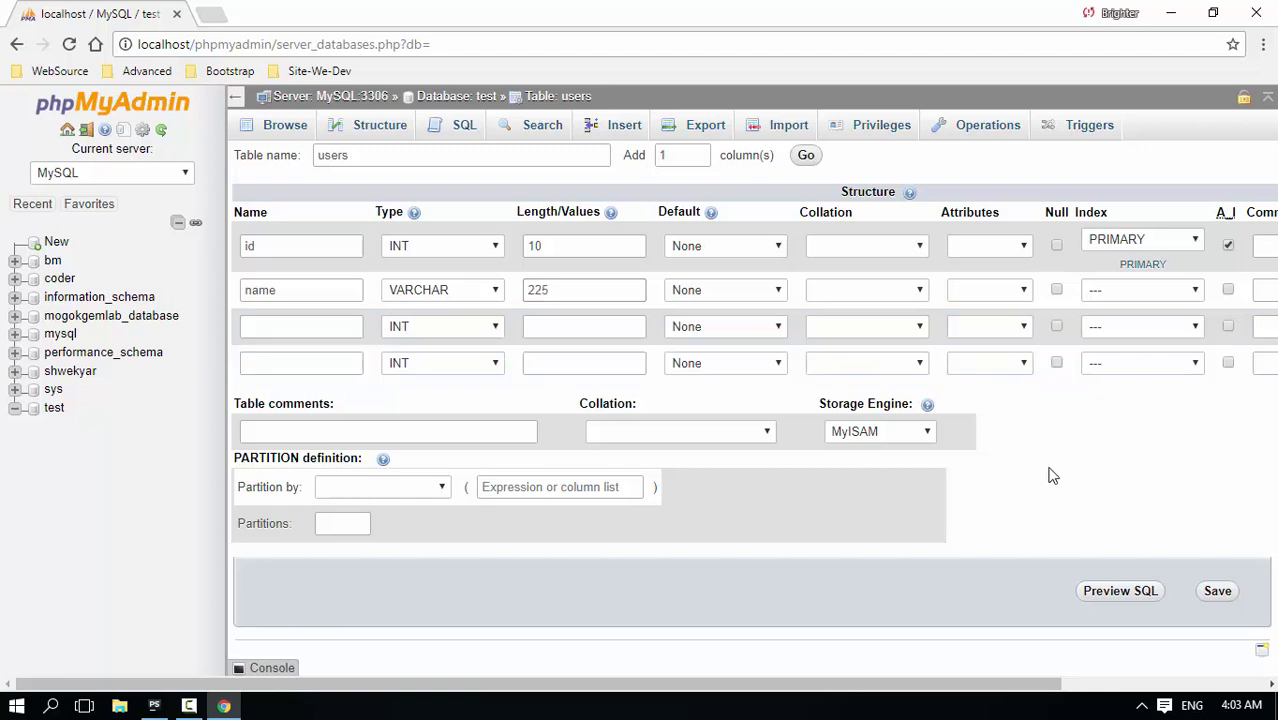
click(330, 326)
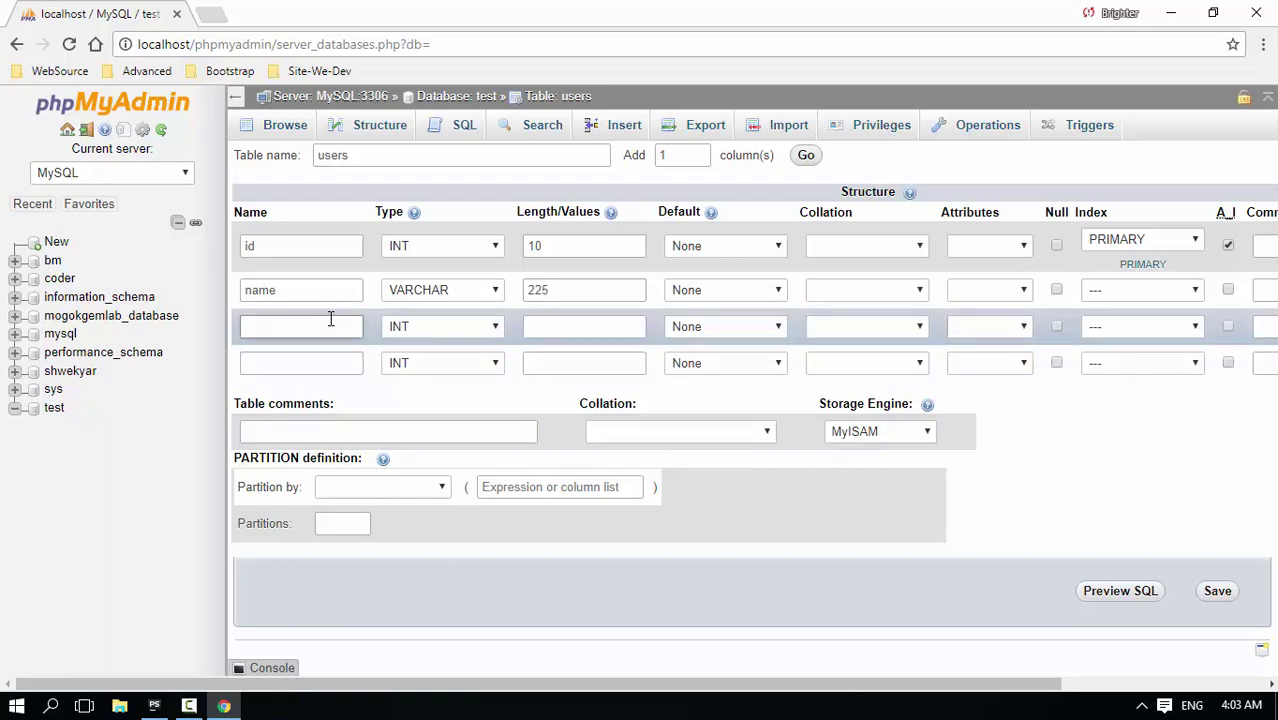
text(email)
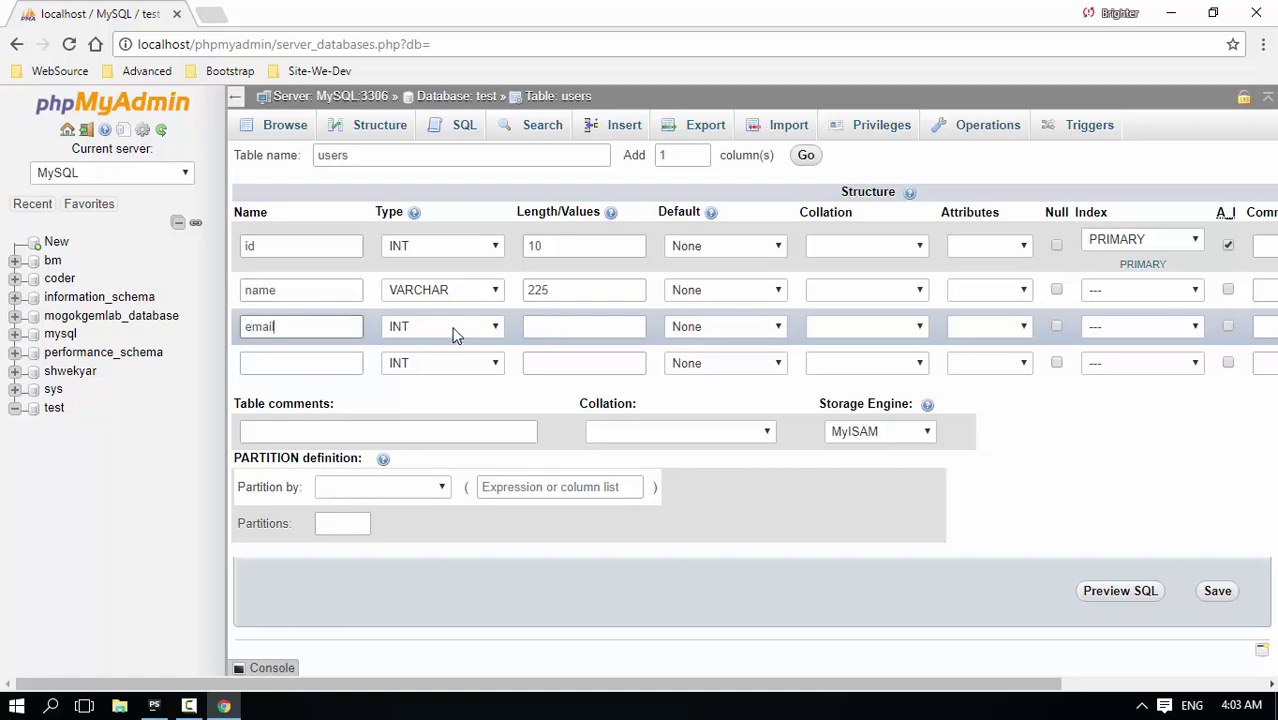
click(416, 330)
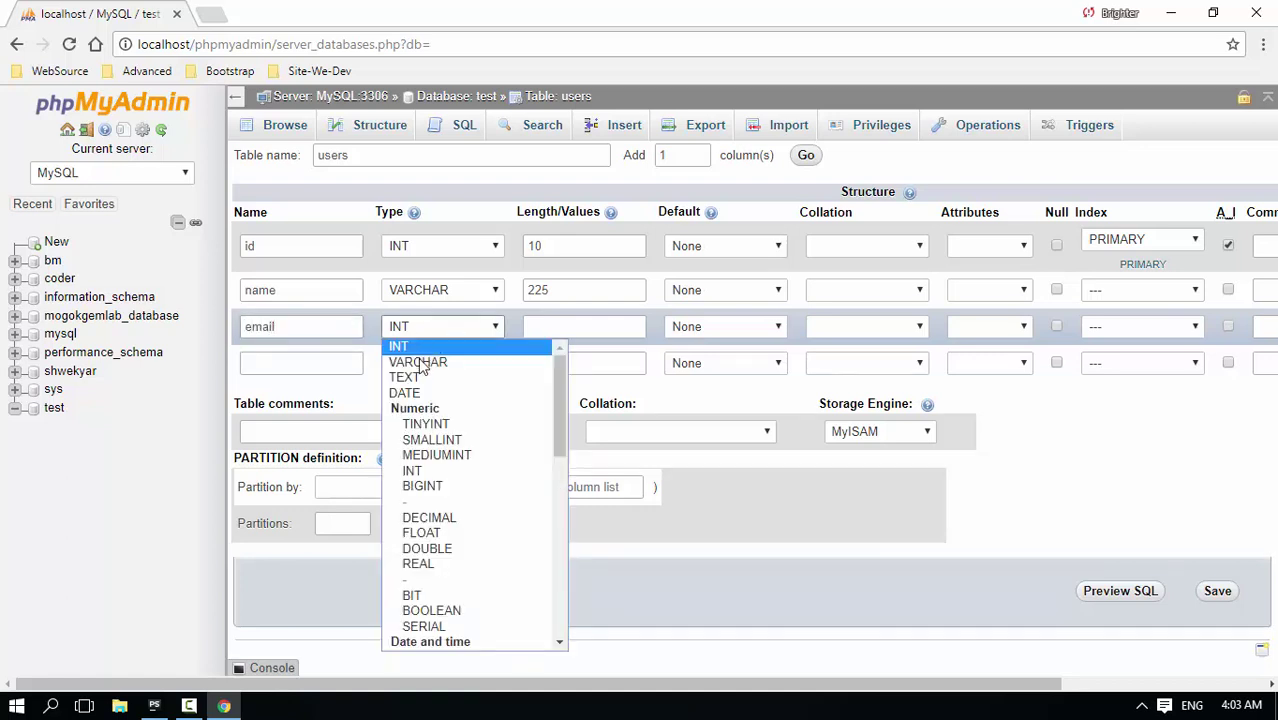
click(417, 362)
click(581, 328)
text(225)
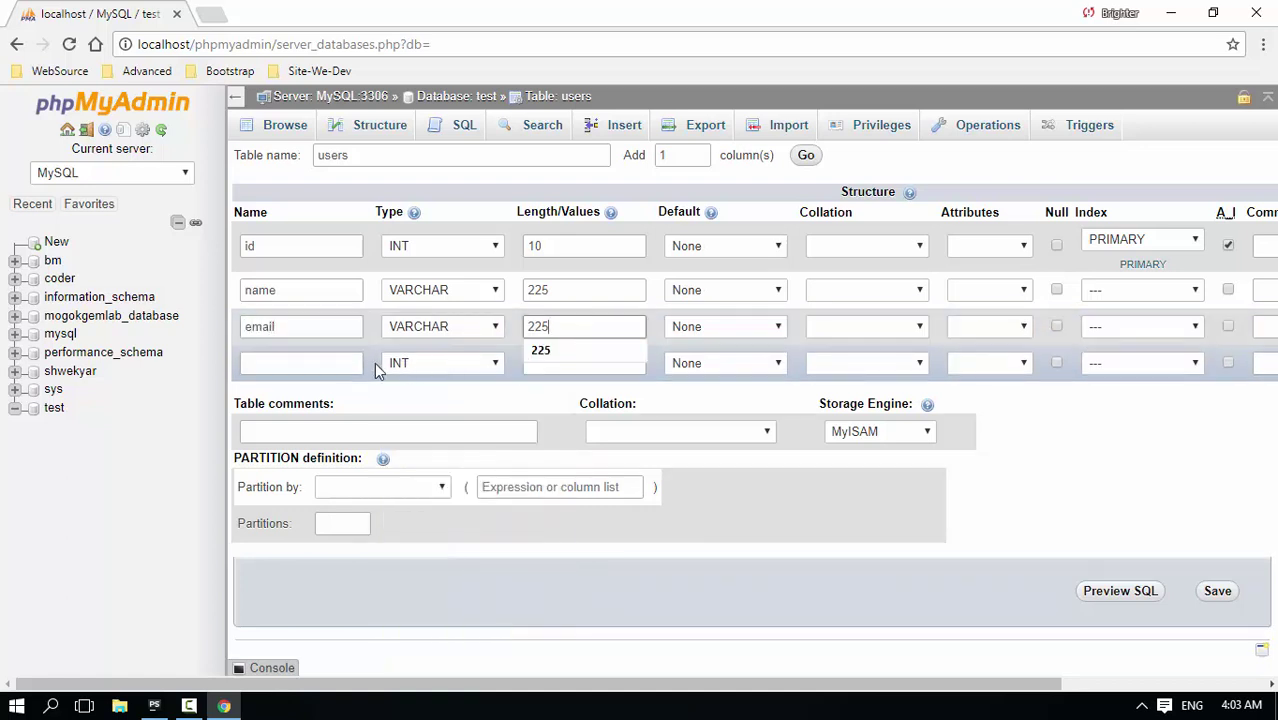
Define the fourth column as password, VARCHAR with length 225, leaving id's type unchanged
click(316, 363)
text(passw)
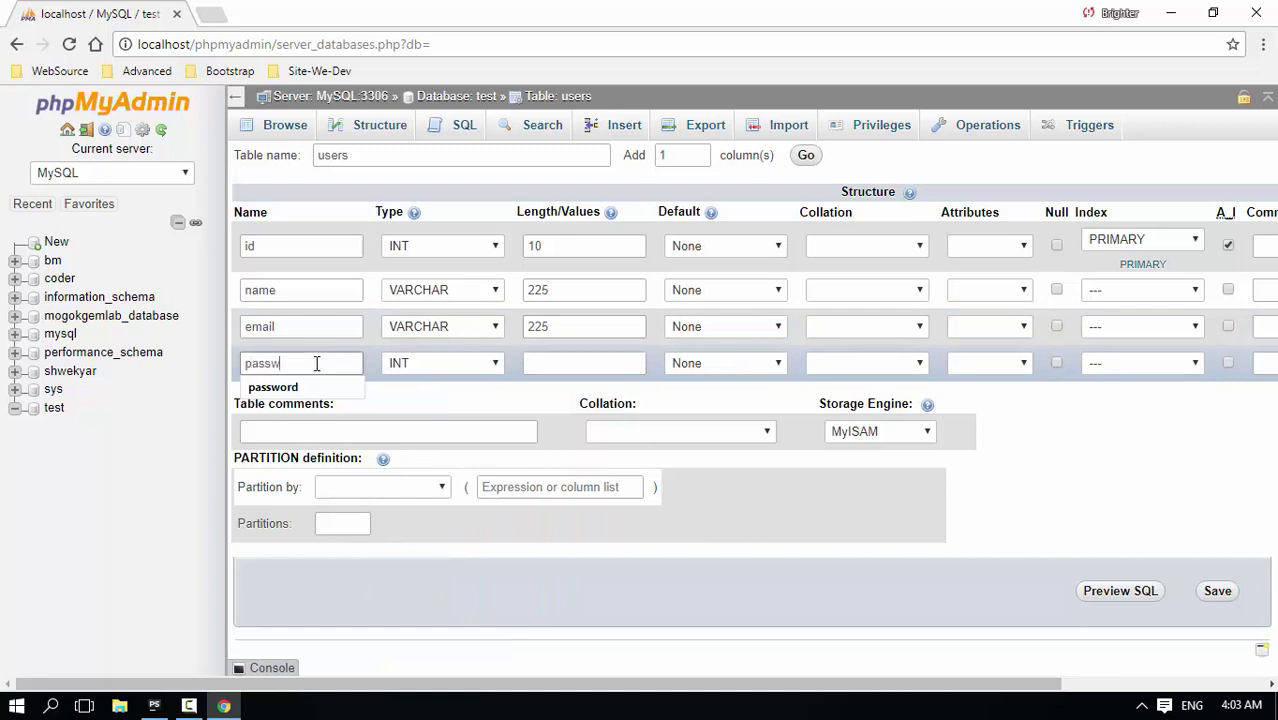
text(ord)
click(491, 363)
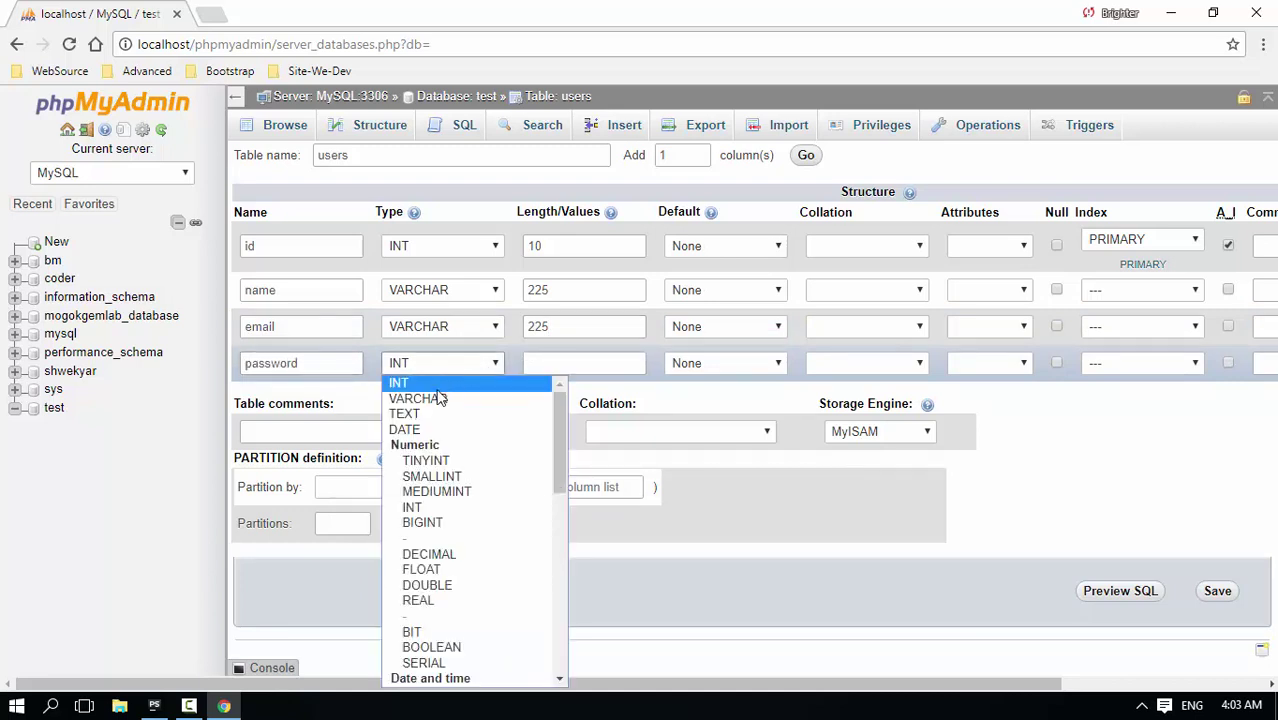
click(494, 381)
click(581, 363)
text(225)
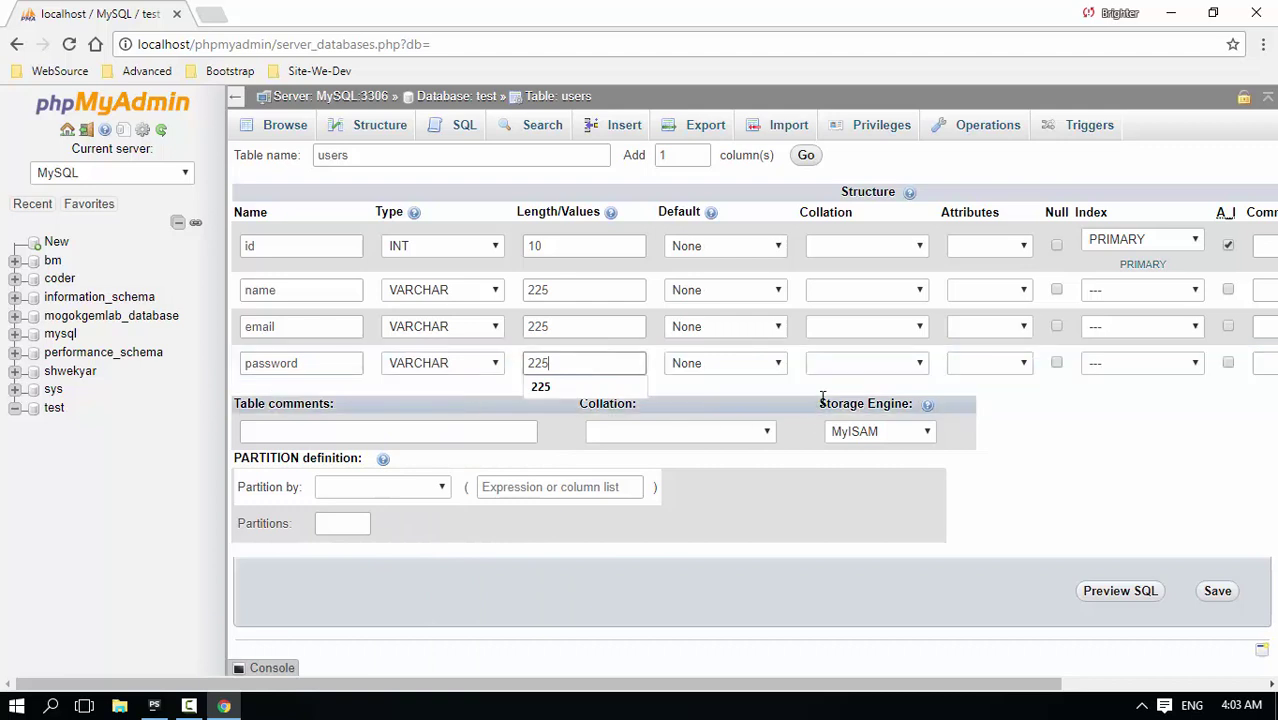
click(281, 247)
click(388, 246)
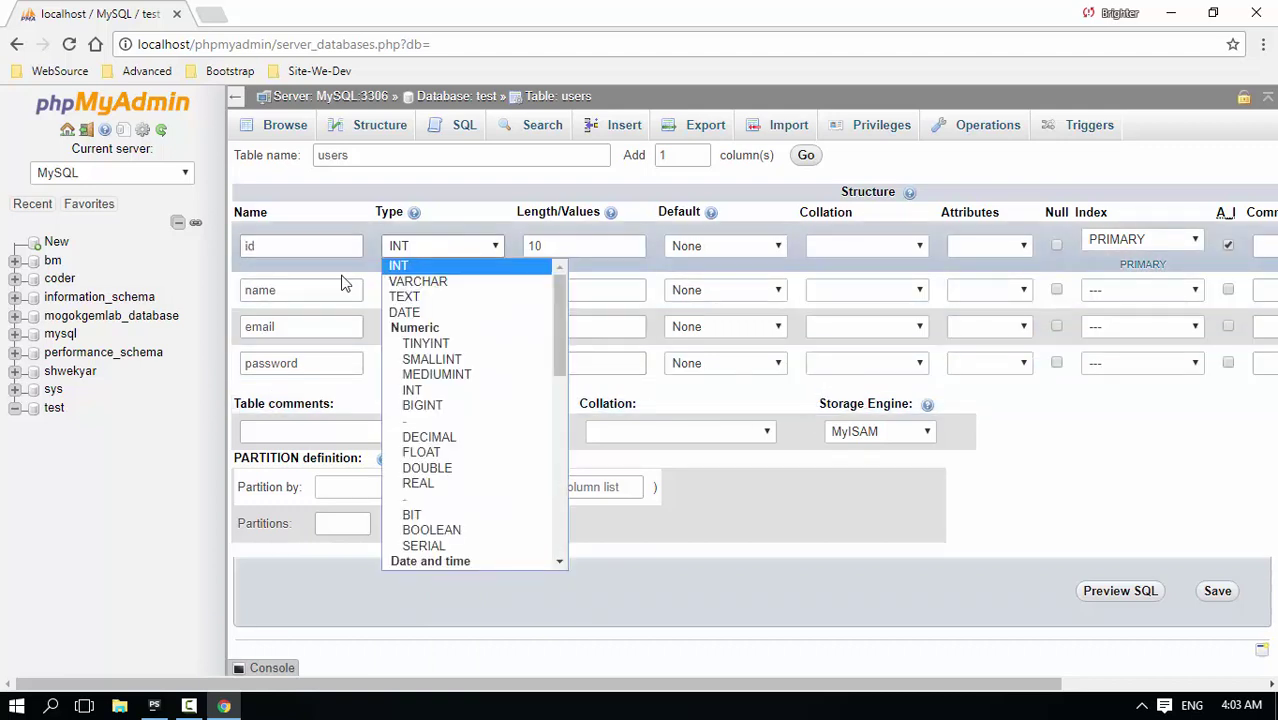
click(356, 290)
click(291, 330)
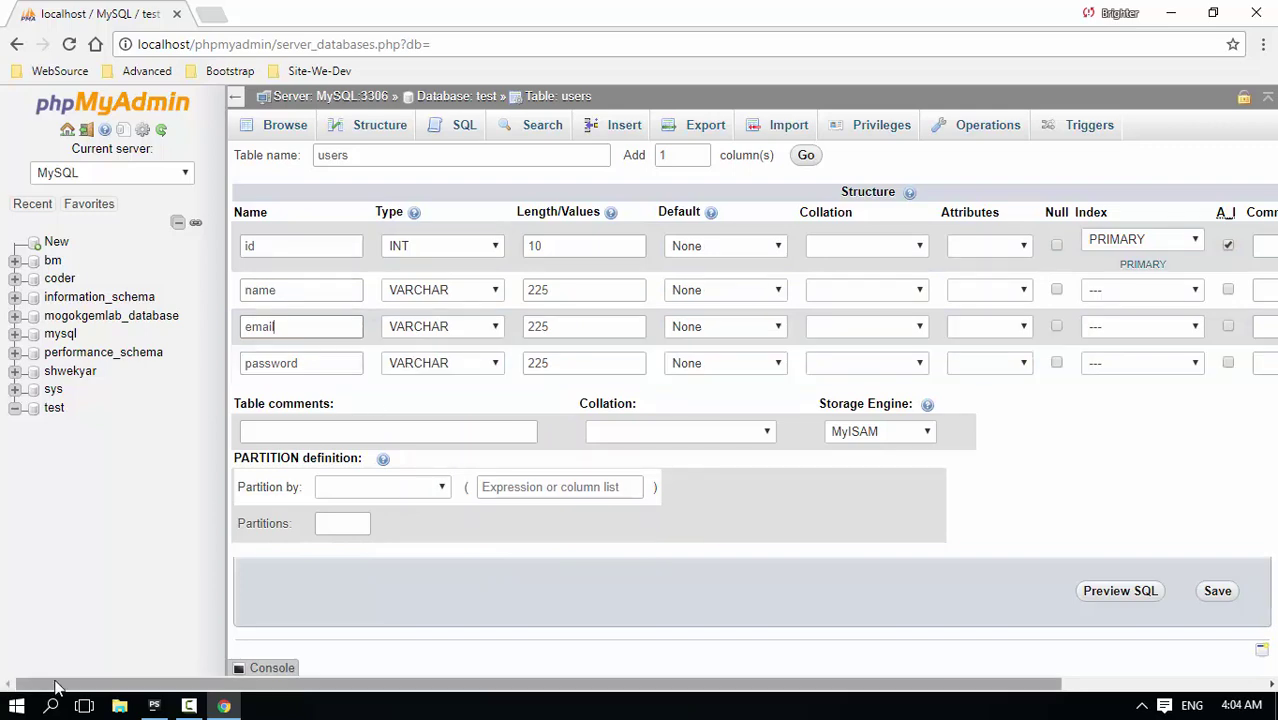
Note a sample password value followed by '=> VARCHAR' in Notepad, then close it without saving
click(16, 706)
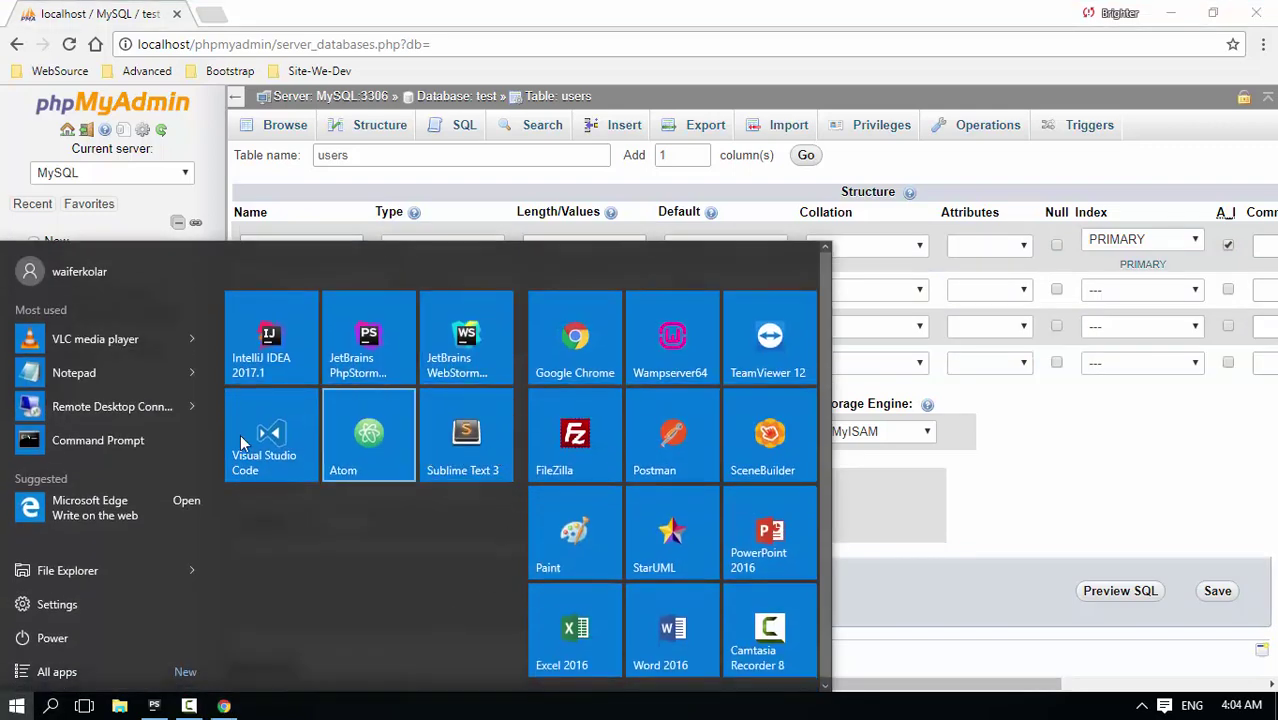
click(74, 373)
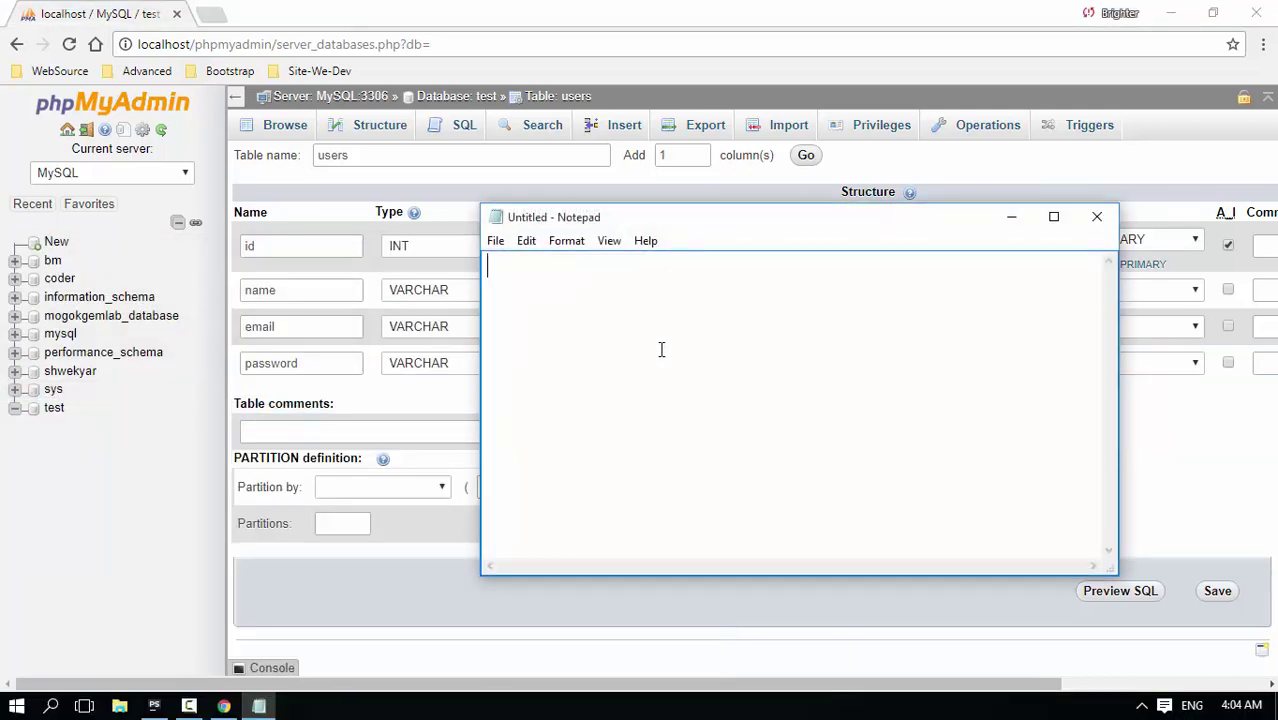
drag(534, 268, 470, 278)
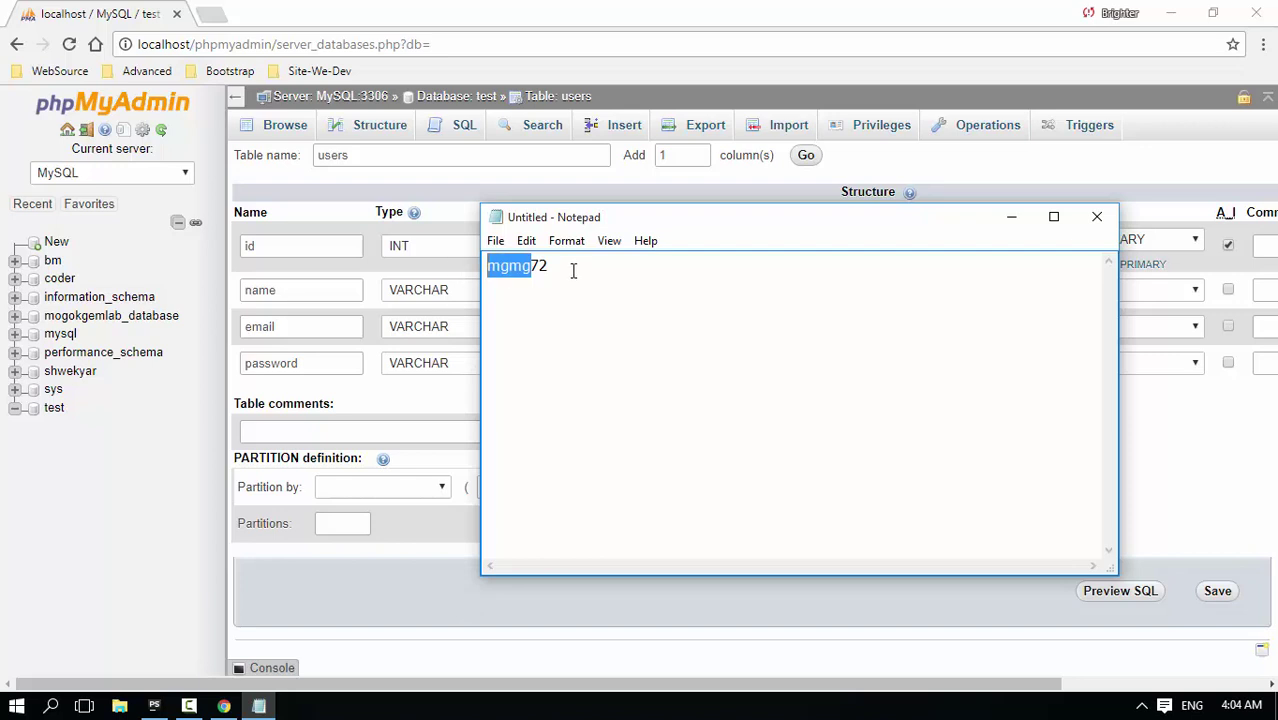
drag(573, 271, 510, 280)
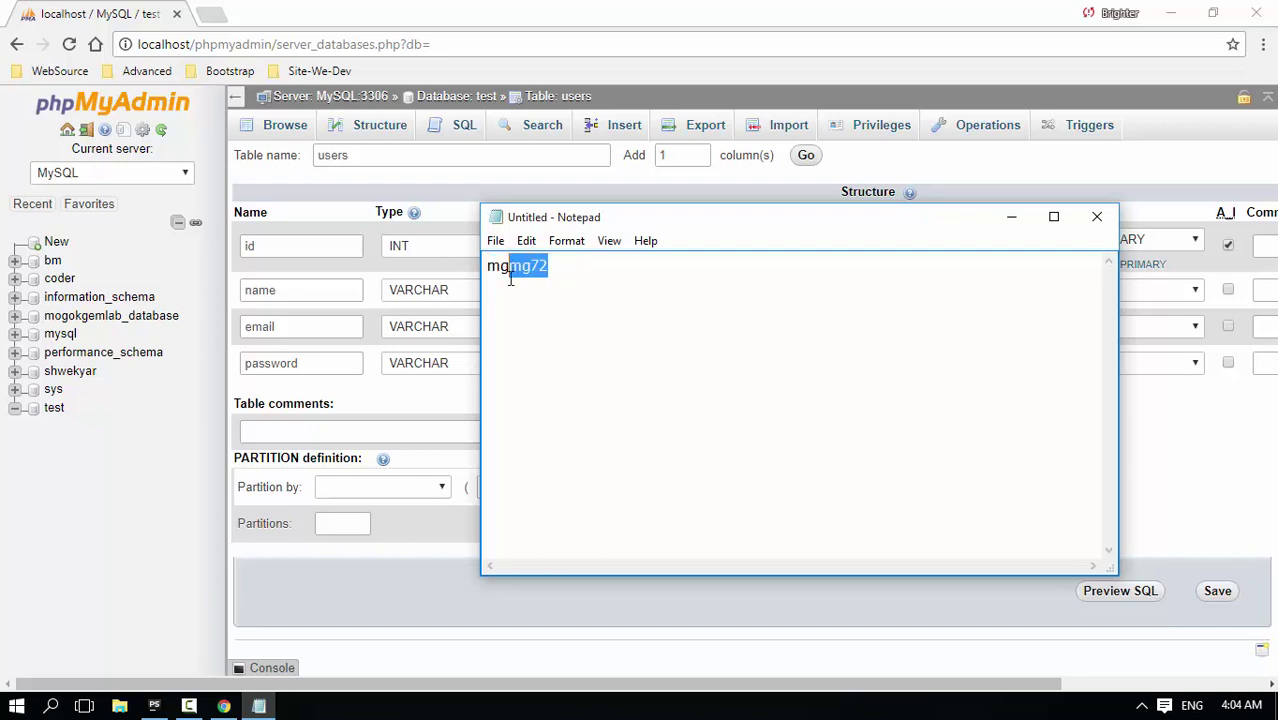
click(601, 279)
text(=)
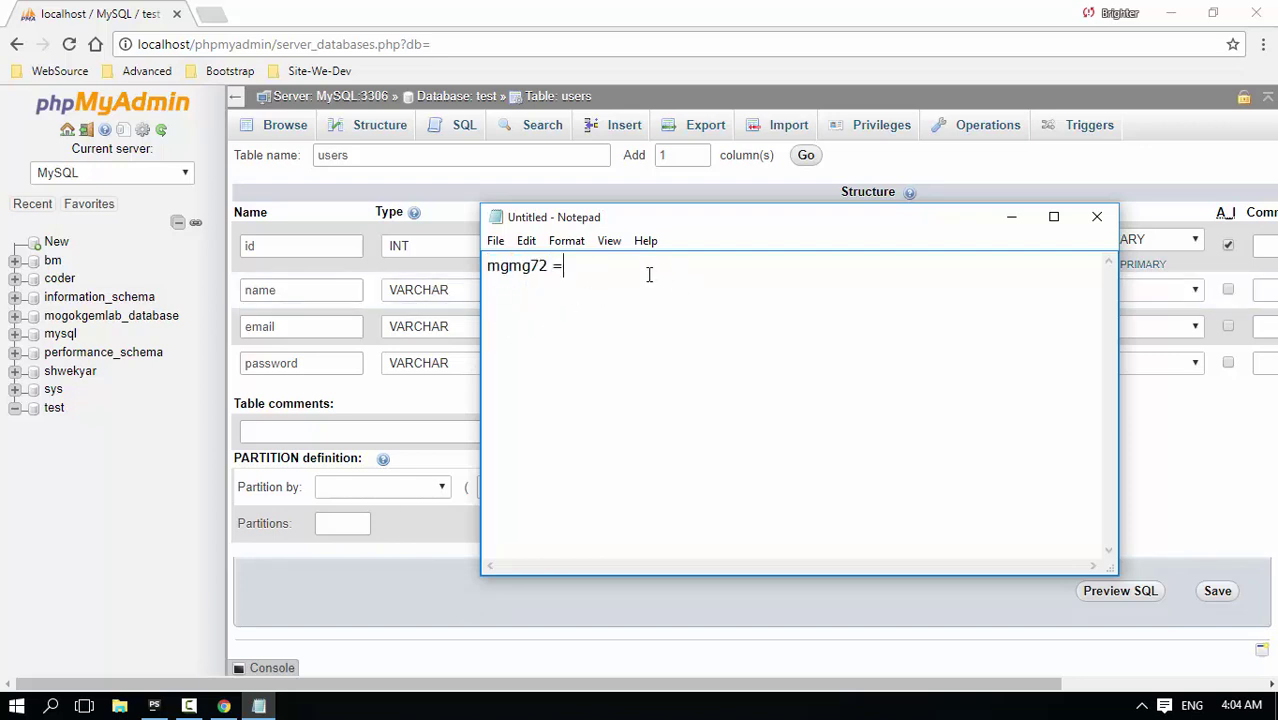
text(> VARCHAR)
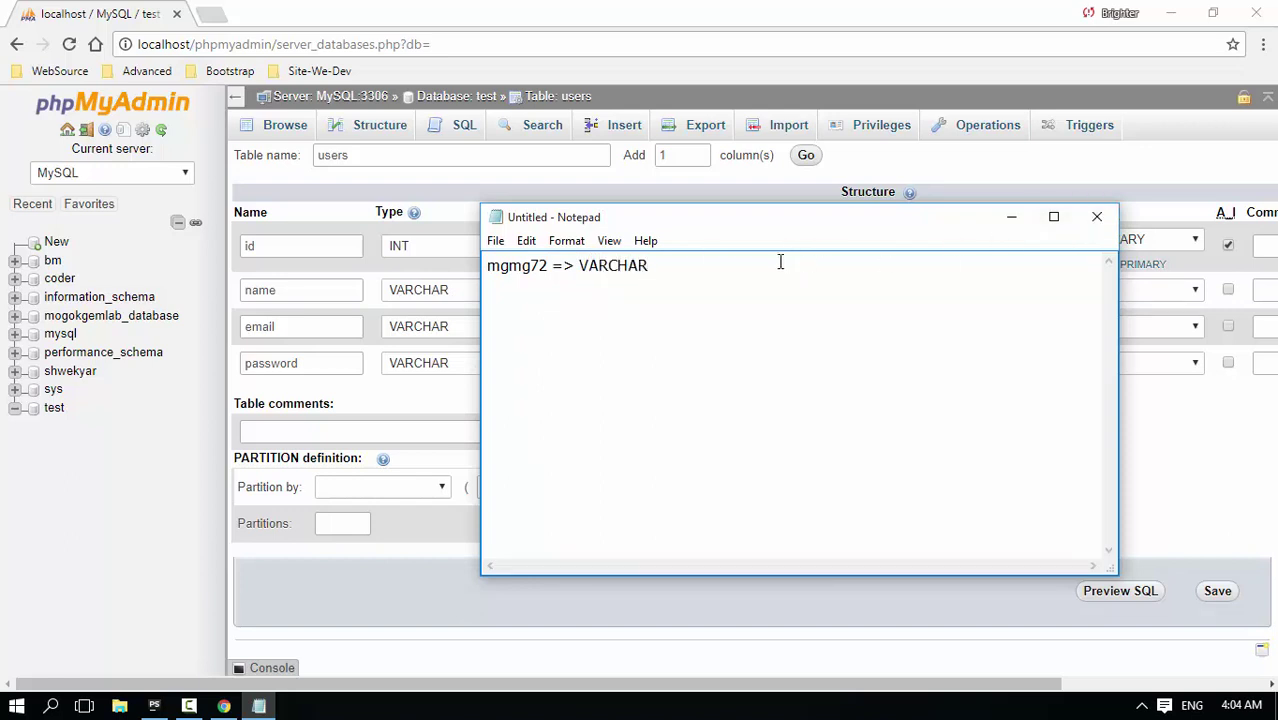
click(1097, 217)
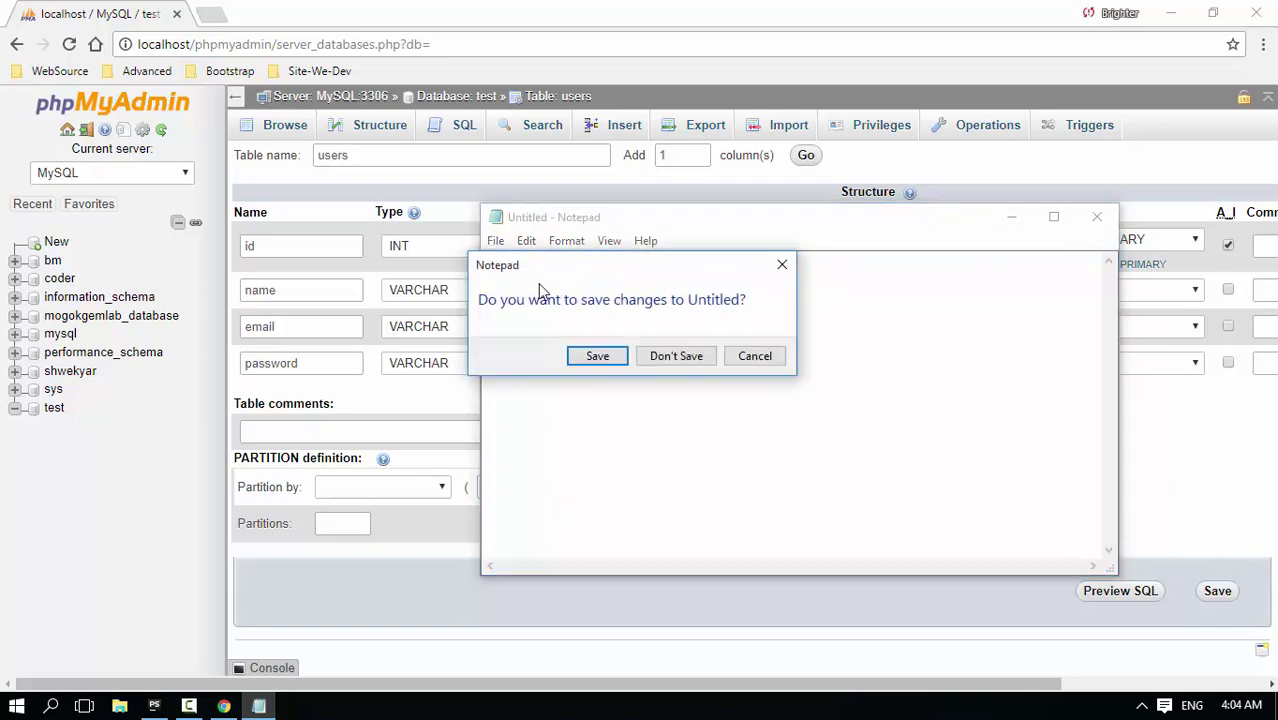
click(702, 356)
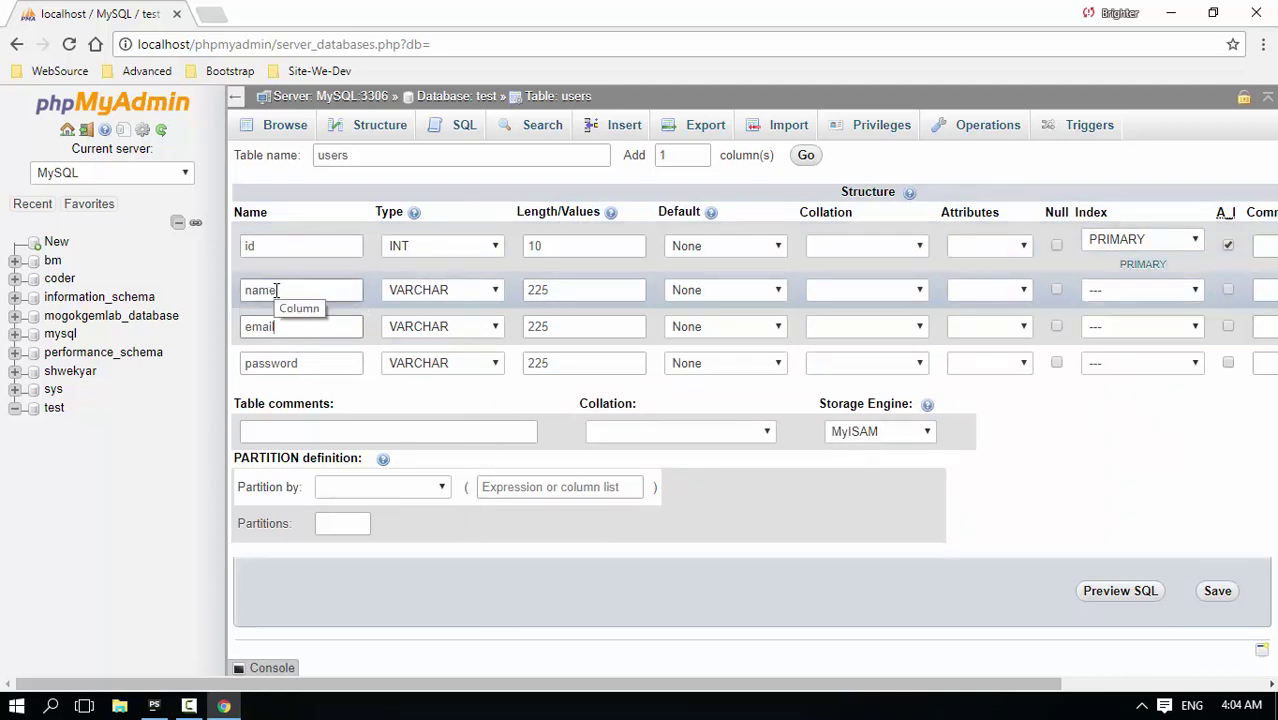
Save the four-column users table and browse it, showing zero rows
double_click(277, 290)
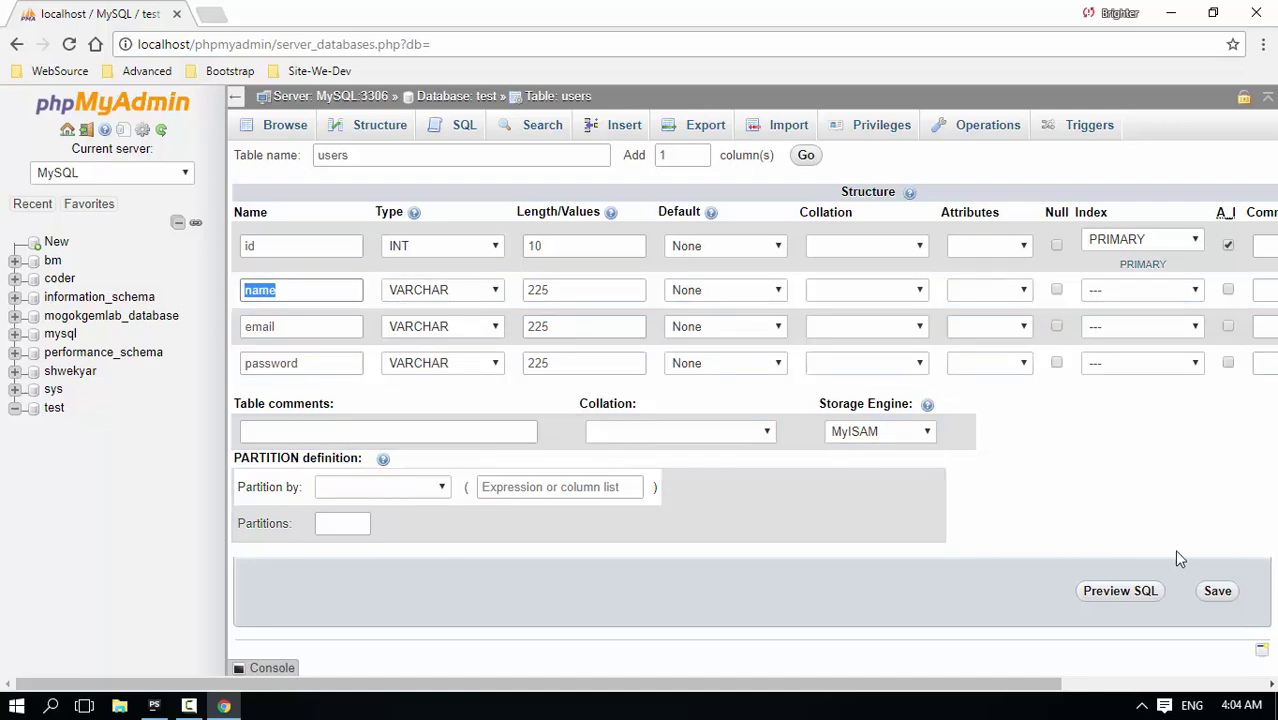
click(1217, 591)
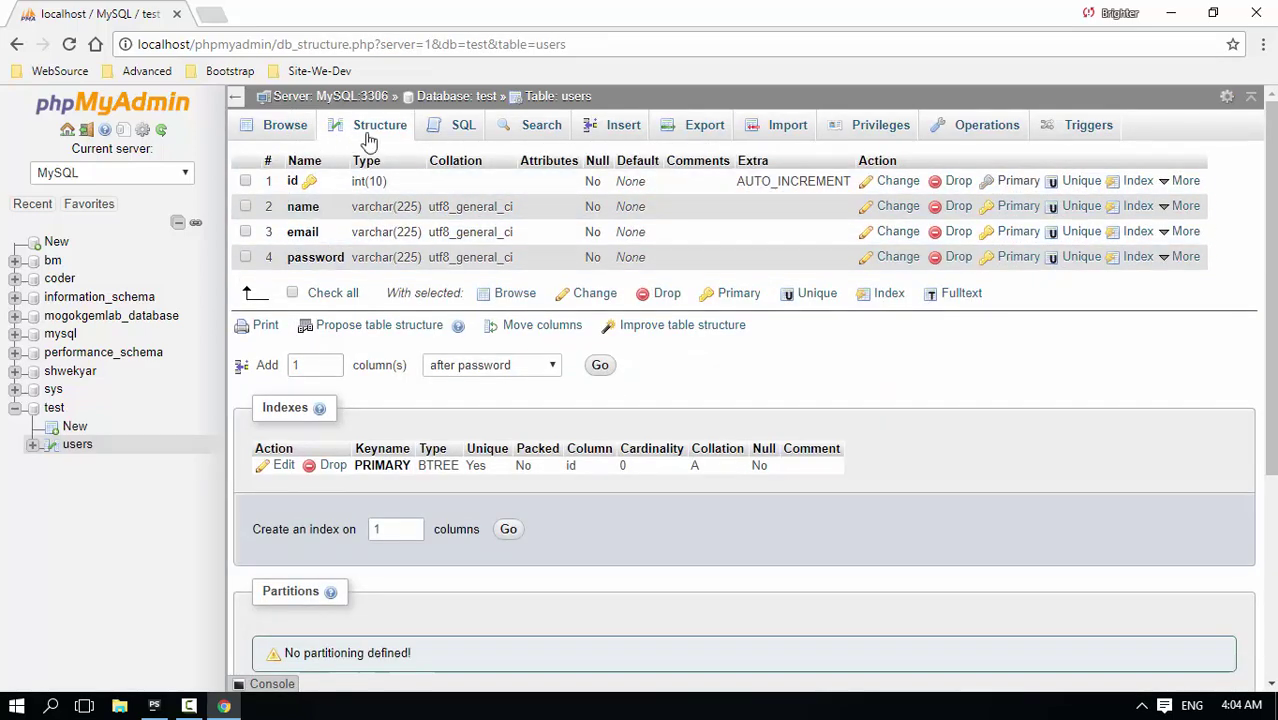
click(285, 127)
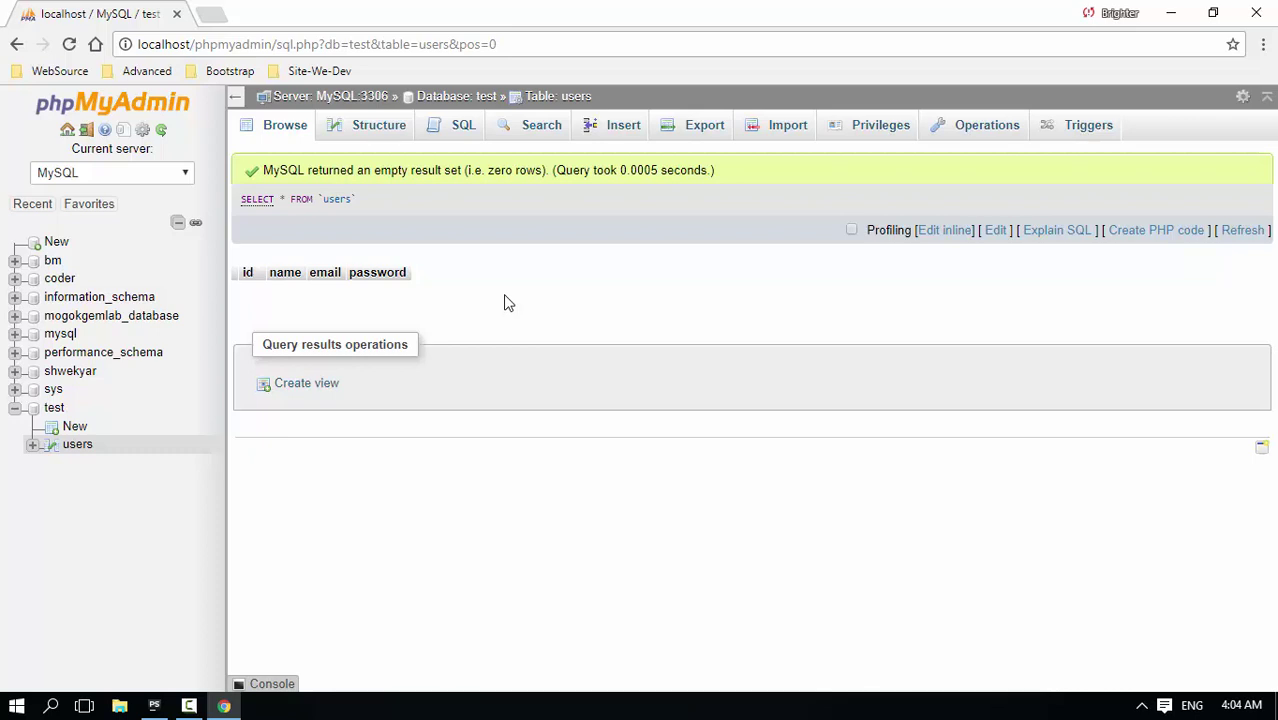
In the Insert form, enter the first user's name, e-mail and password with MD5 function
click(624, 126)
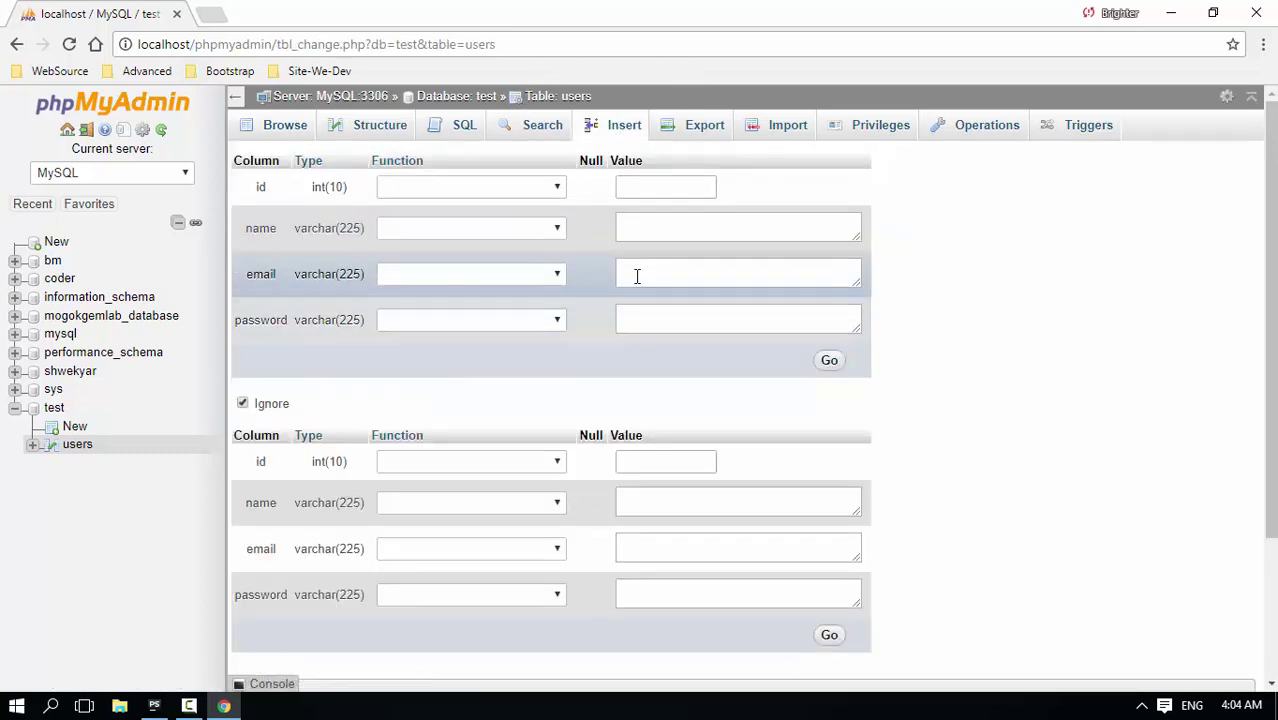
click(656, 230)
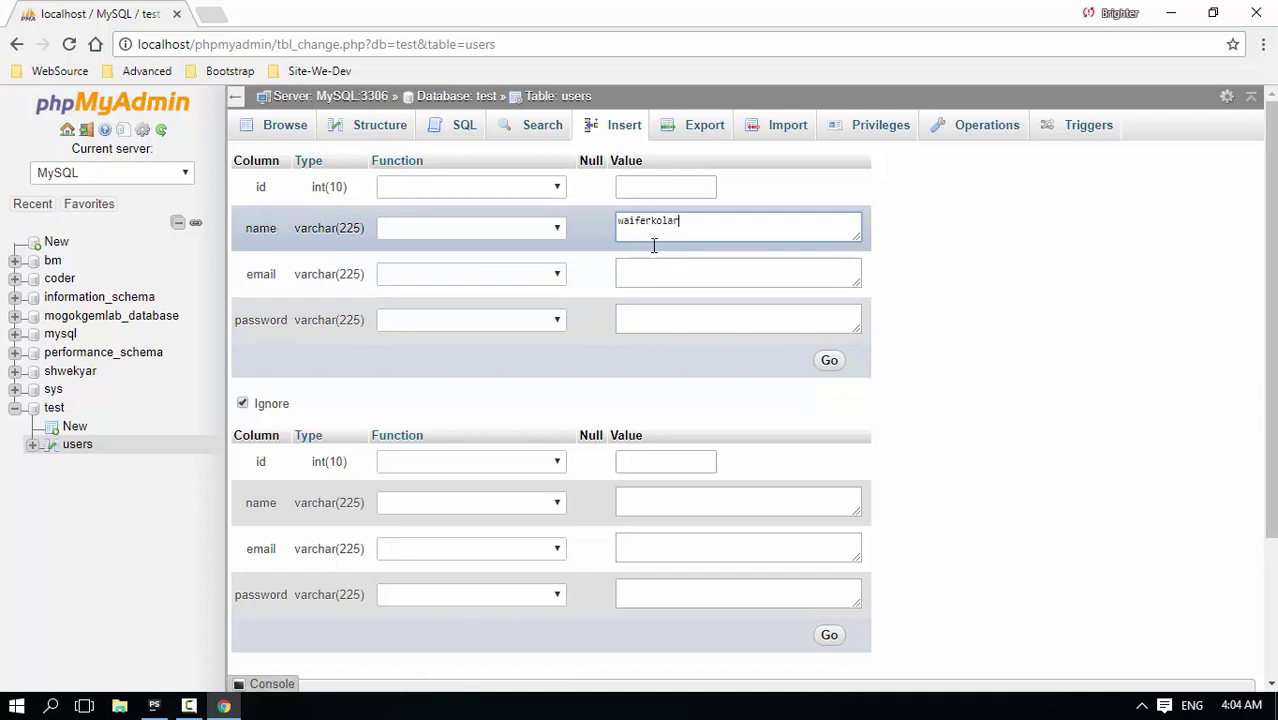
click(679, 286)
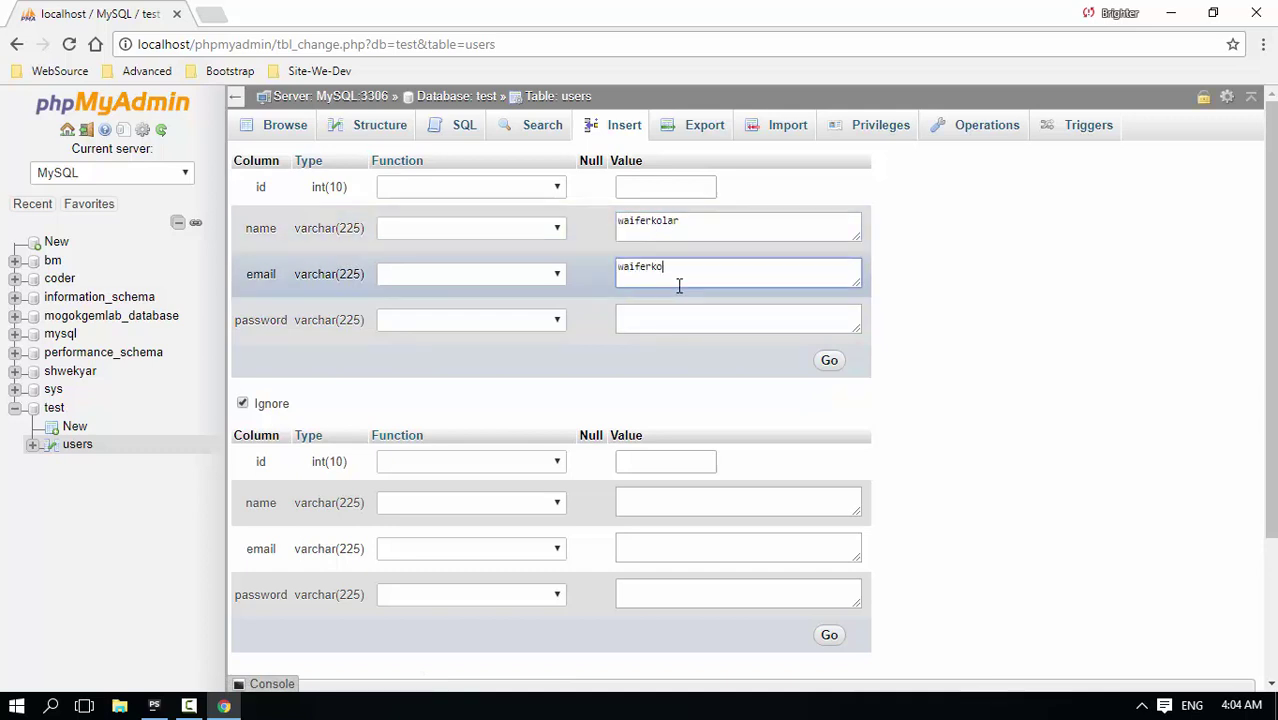
key(Tab)
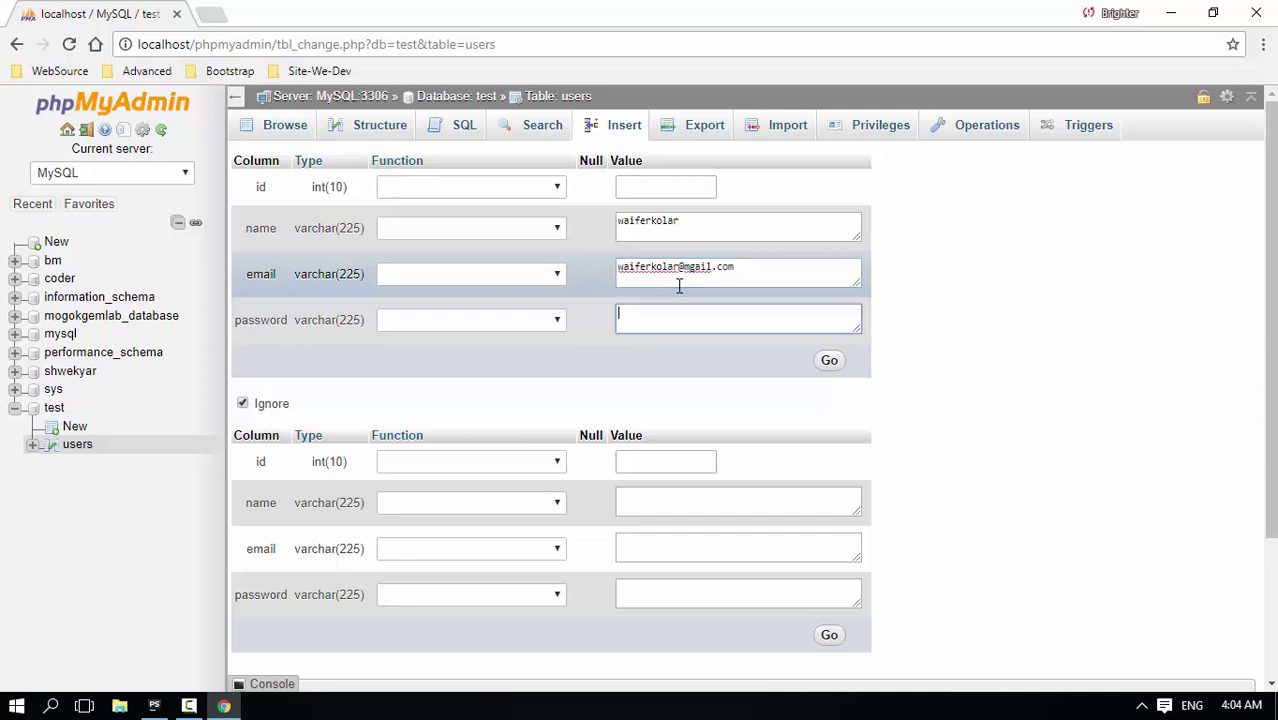
text(123123)
click(470, 320)
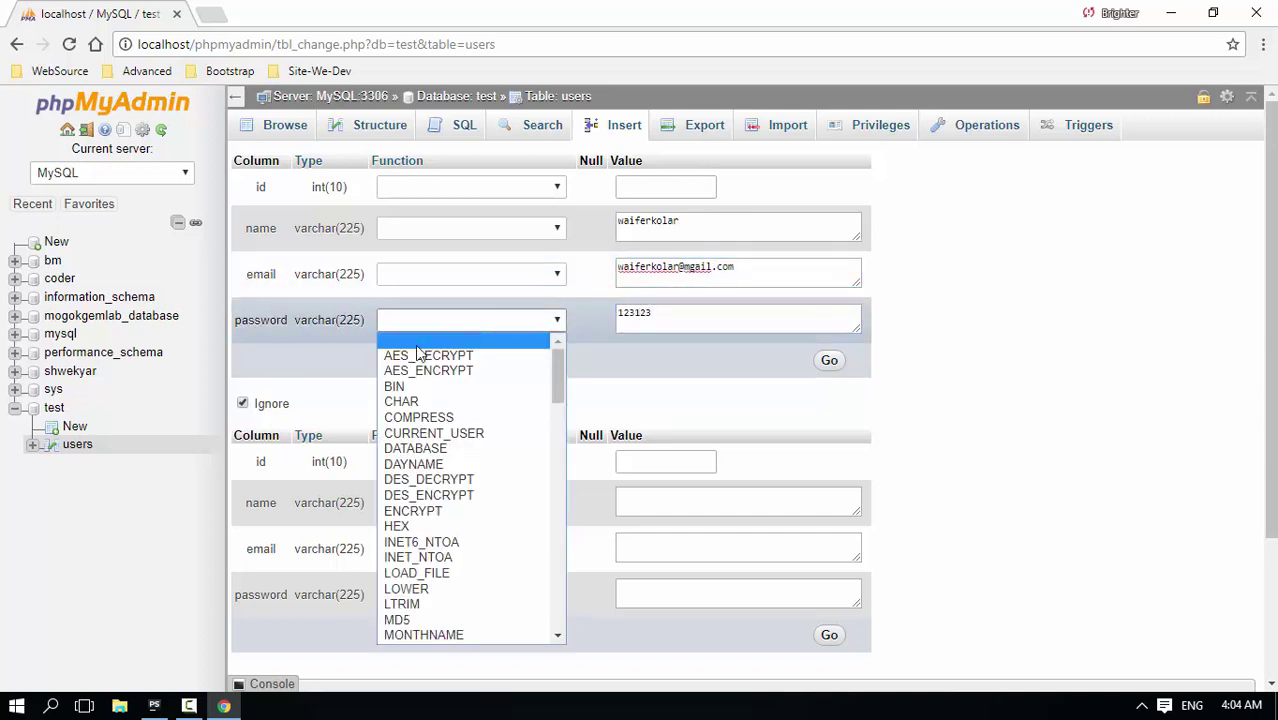
scroll(443, 541, down, 5)
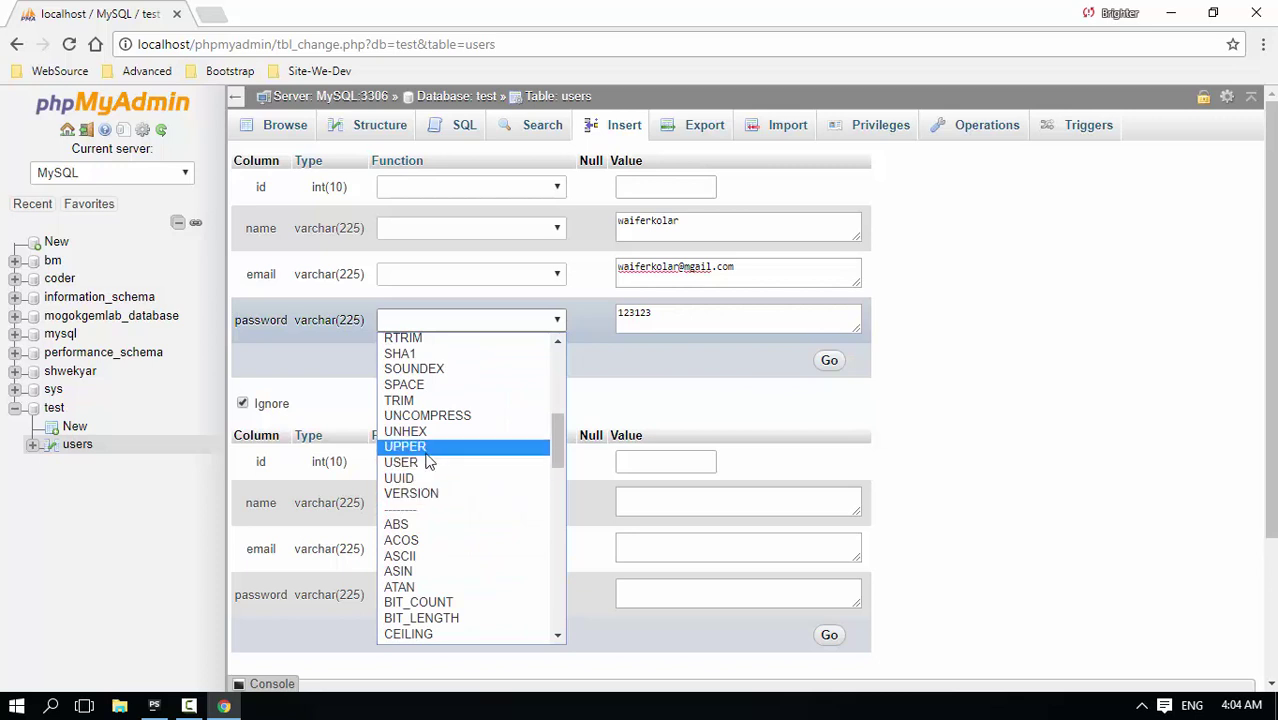
scroll(420, 488, up, 4)
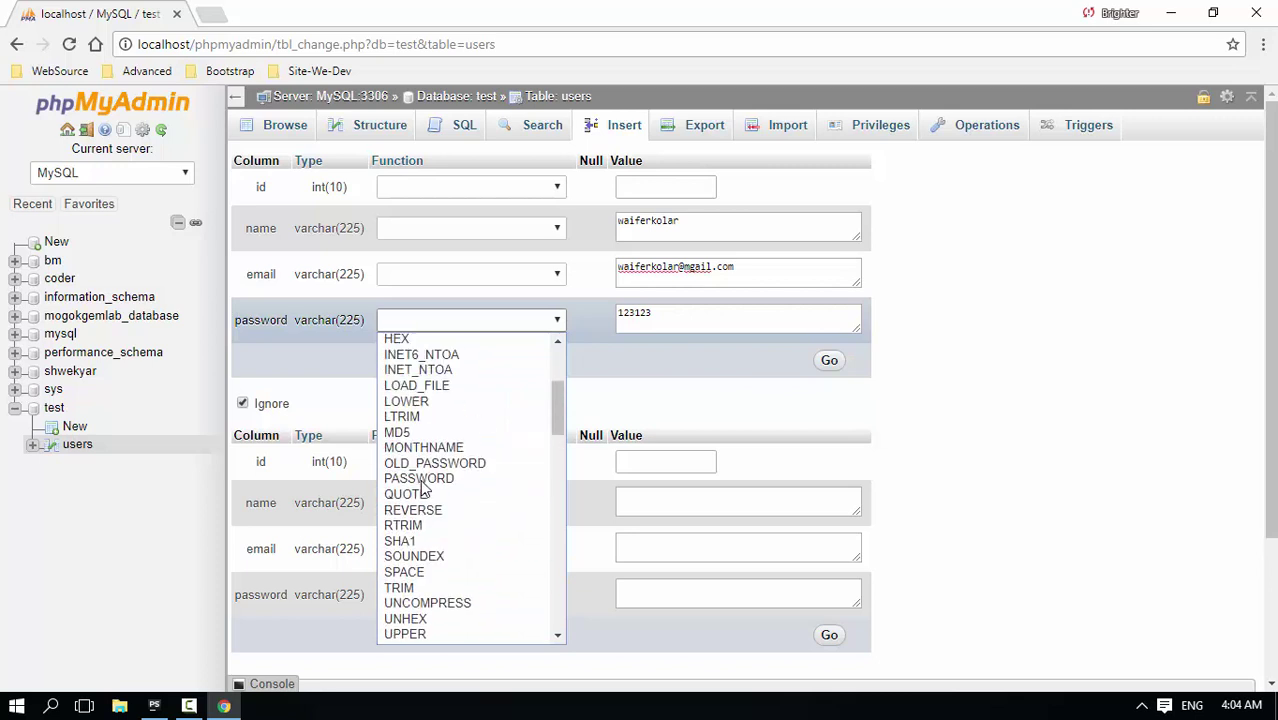
click(398, 432)
Fill the second row's name, e-mail and MD5-hashed password, submit both rows, and browse them
click(744, 493)
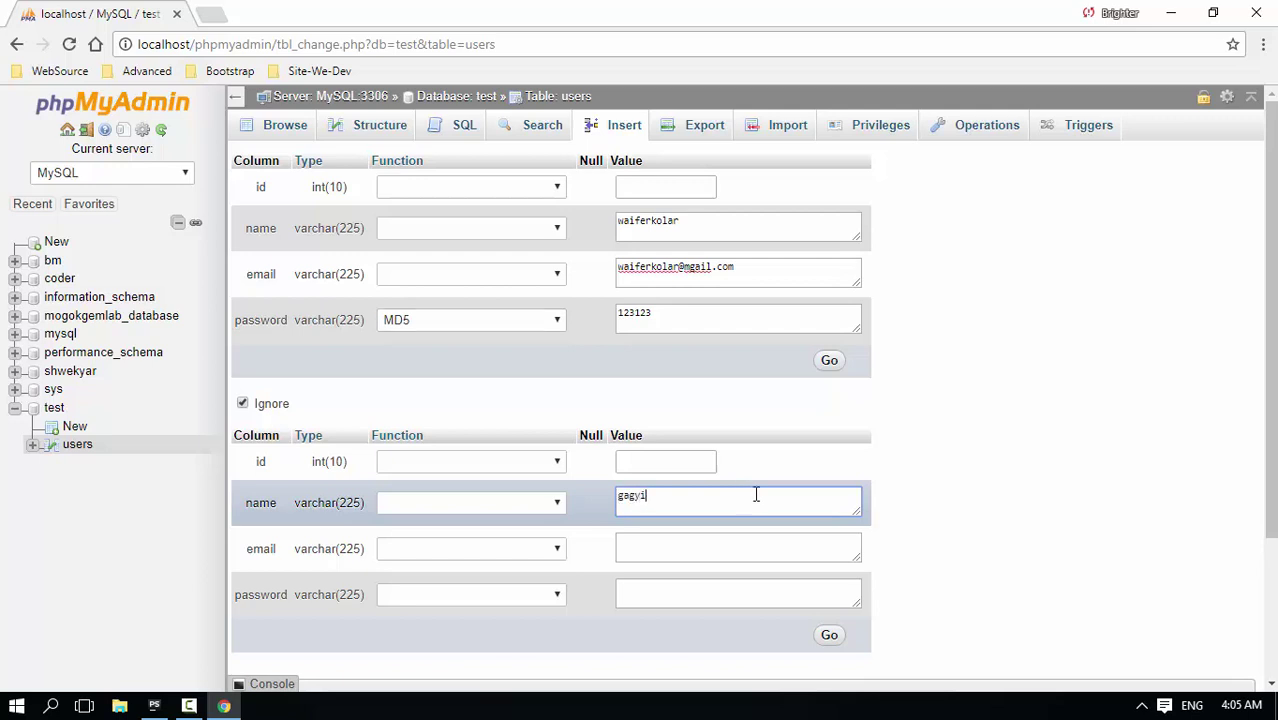
click(752, 553)
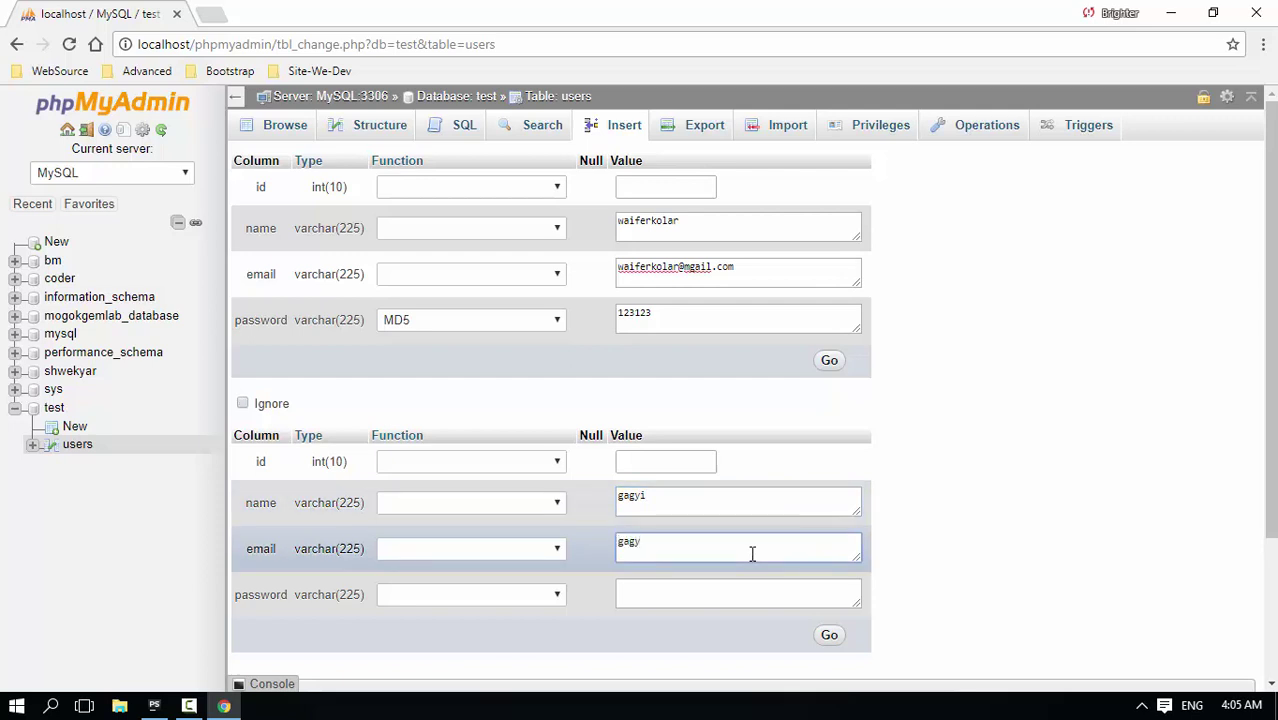
click(765, 592)
text(123123)
click(530, 594)
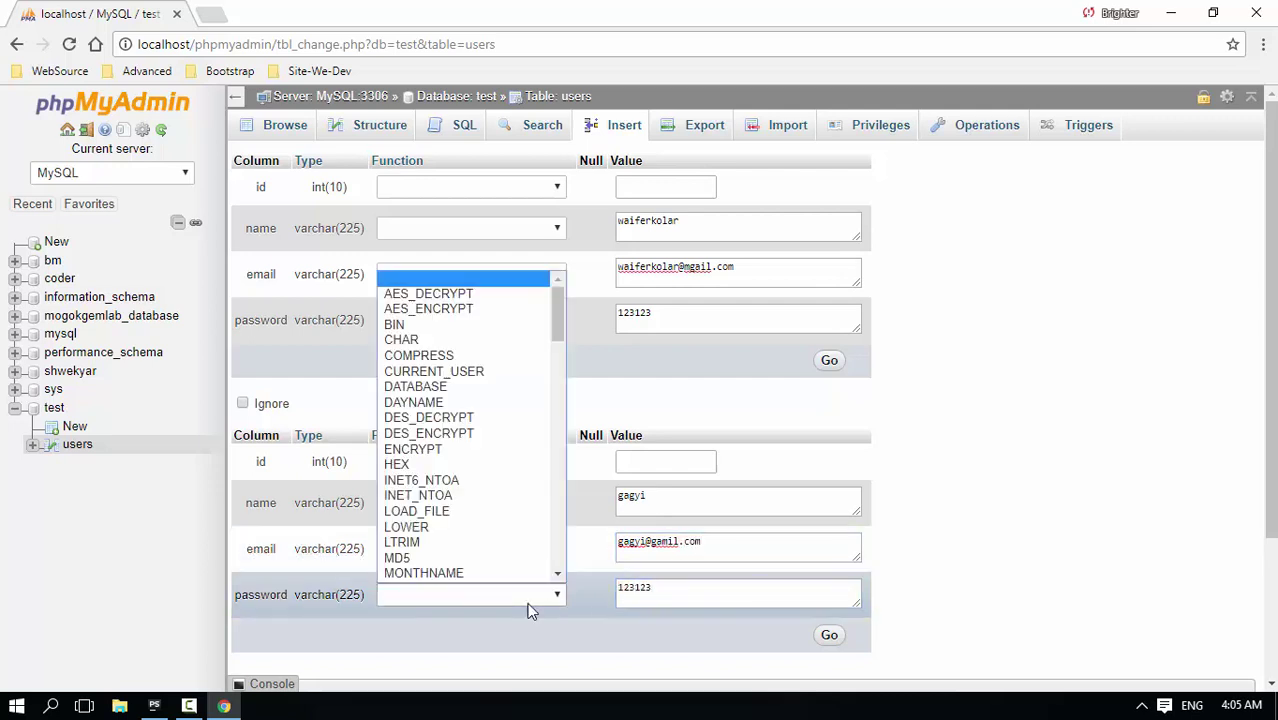
click(400, 558)
click(829, 635)
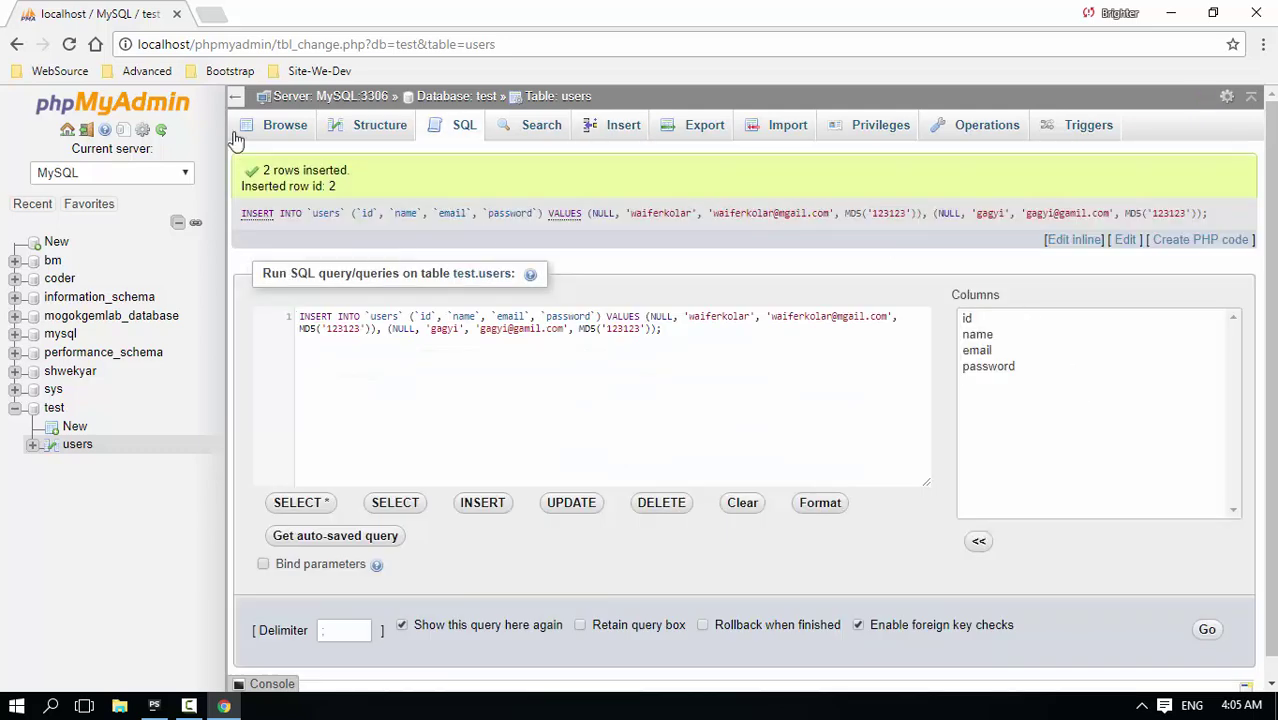
click(283, 125)
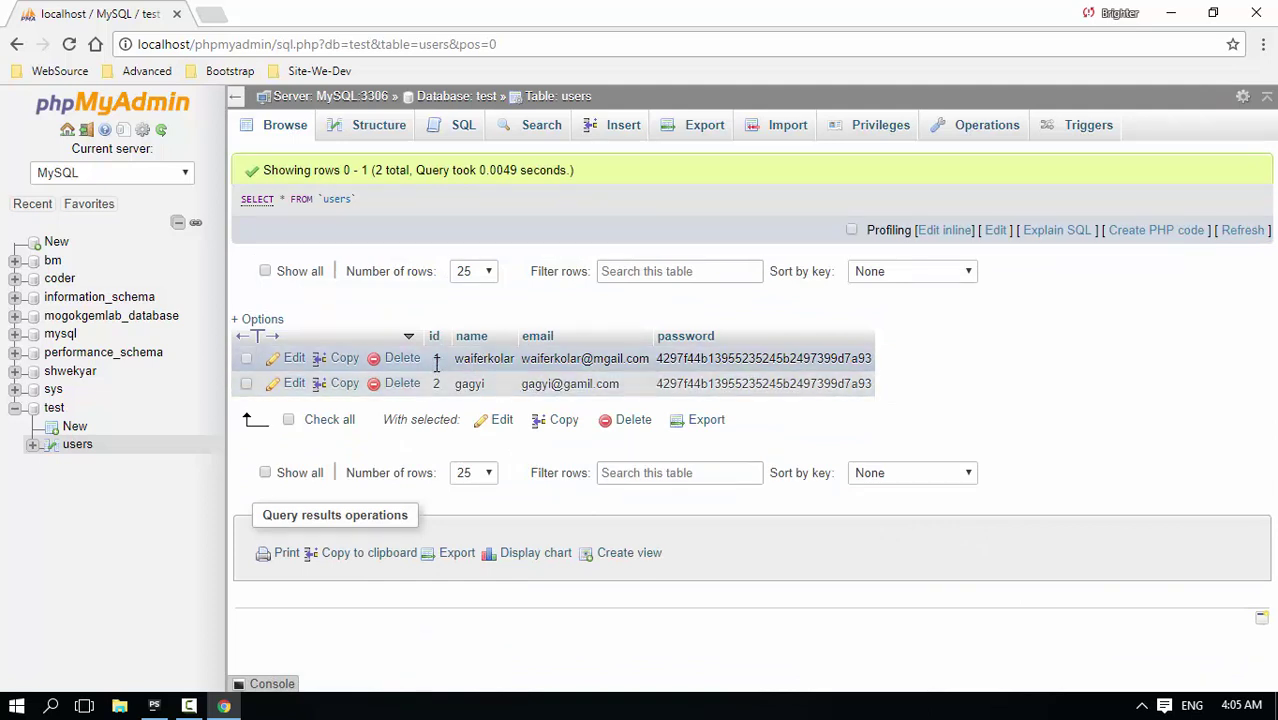
Insert a third user with name, e-mail and an unhashed password, then browse all three rows
click(617, 128)
click(659, 231)
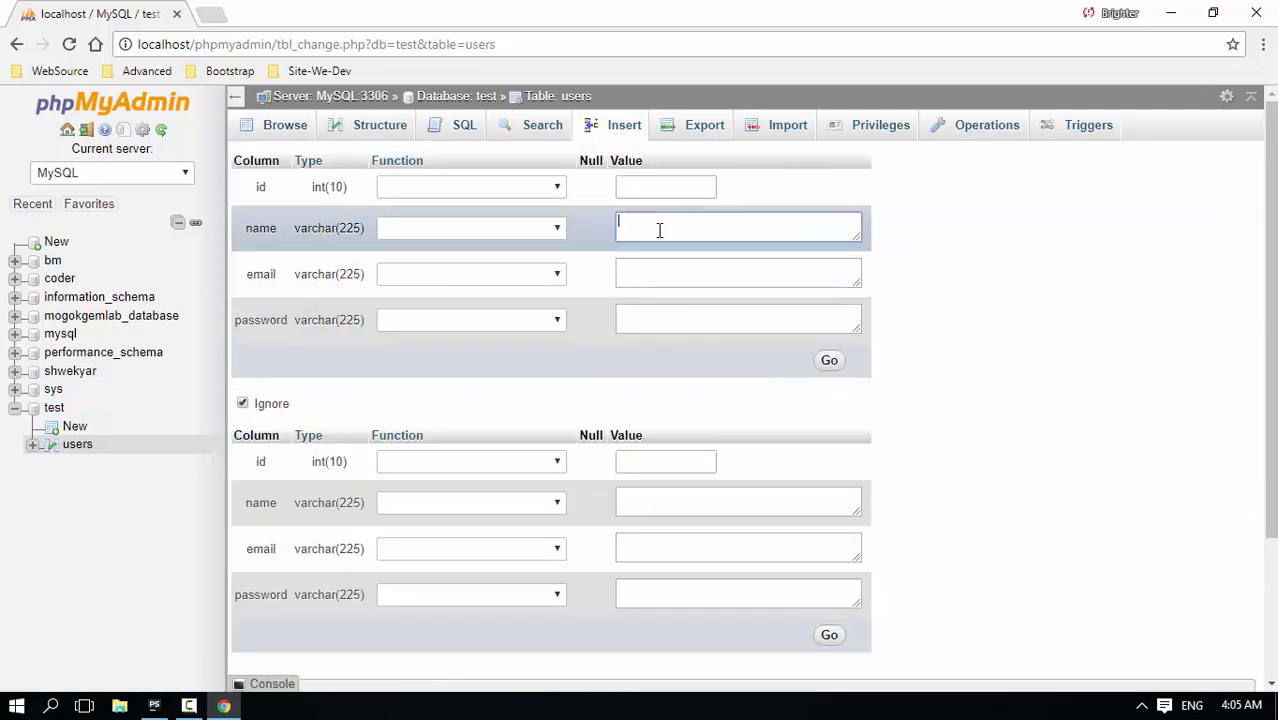
click(653, 183)
click(677, 229)
click(630, 184)
click(654, 236)
click(659, 266)
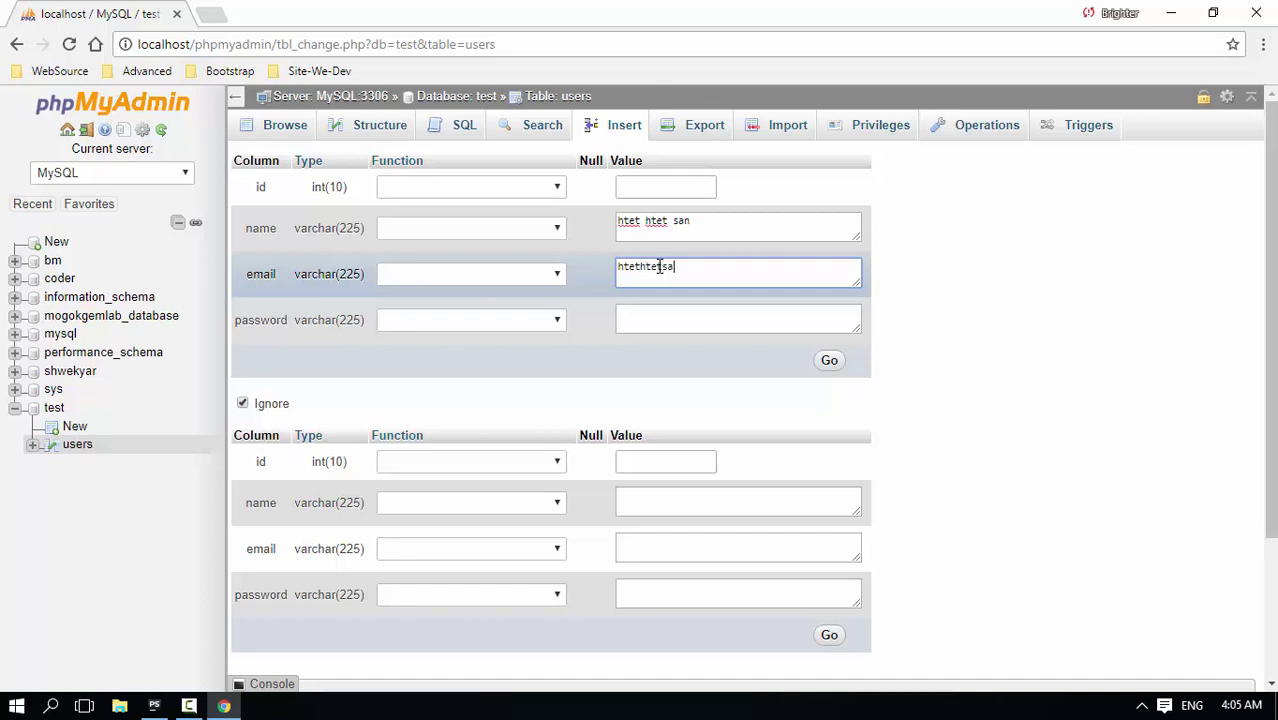
key(Tab)
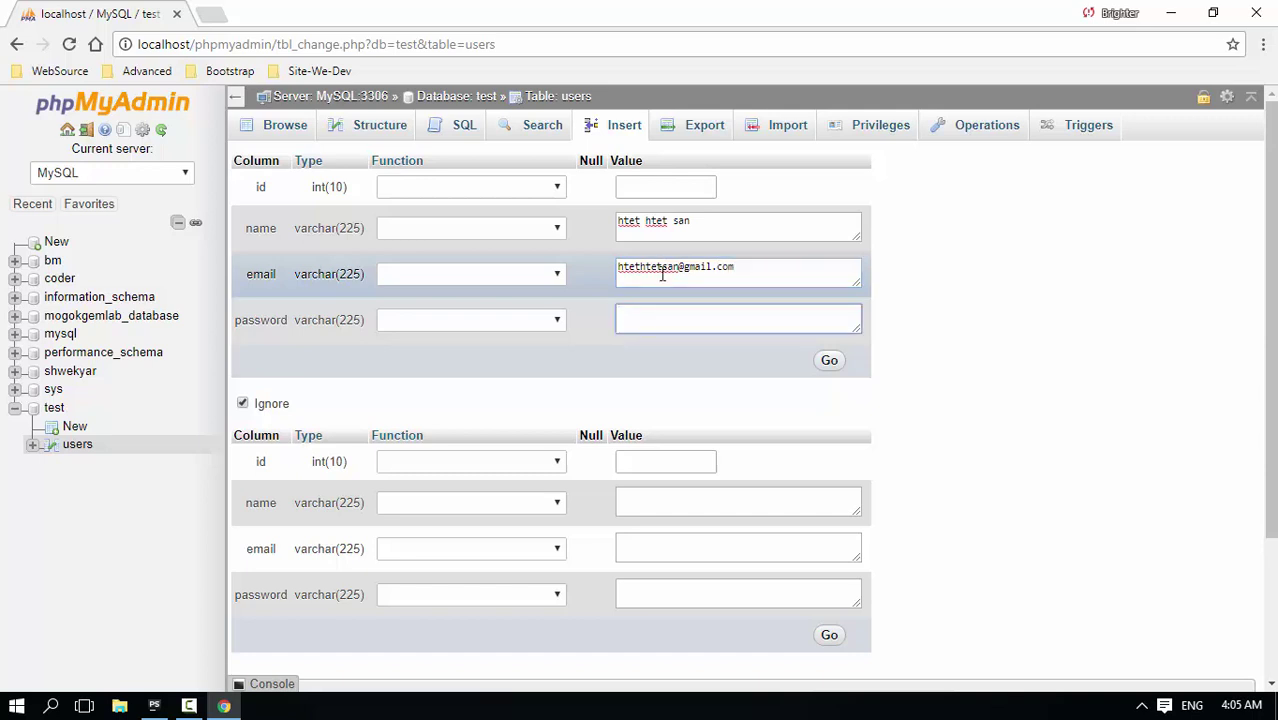
text(123123)
click(624, 181)
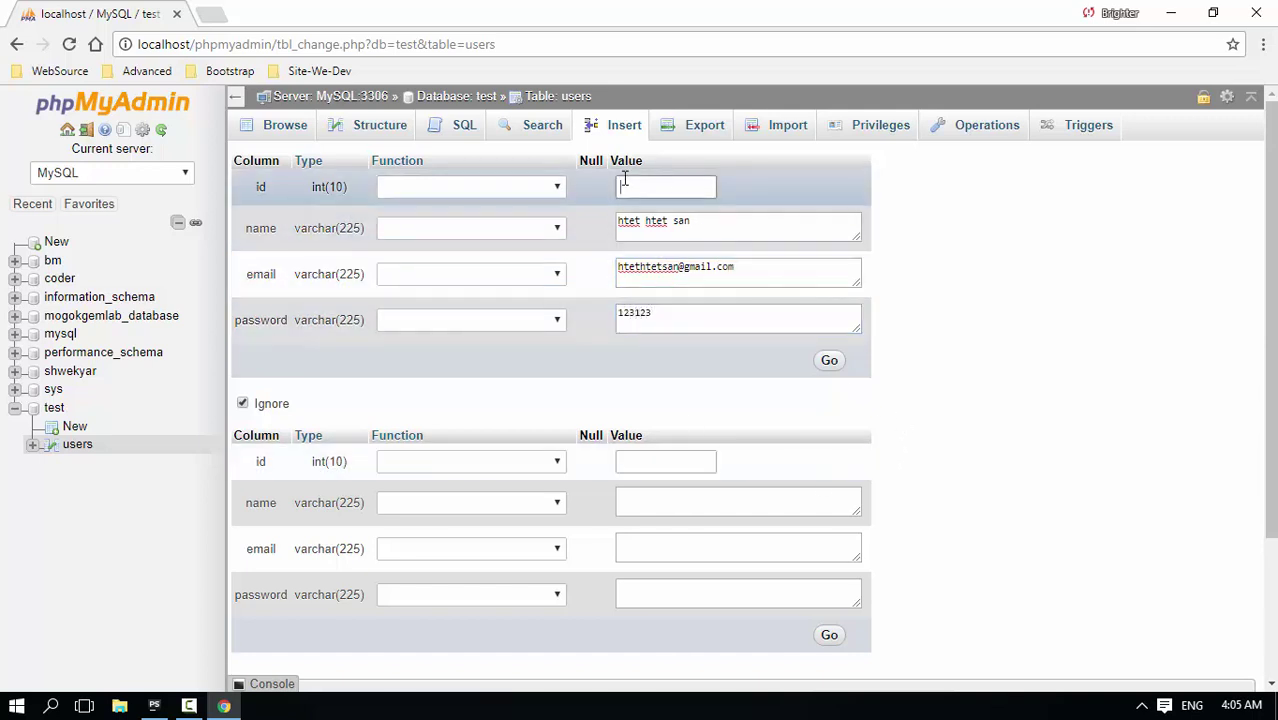
click(828, 360)
click(282, 126)
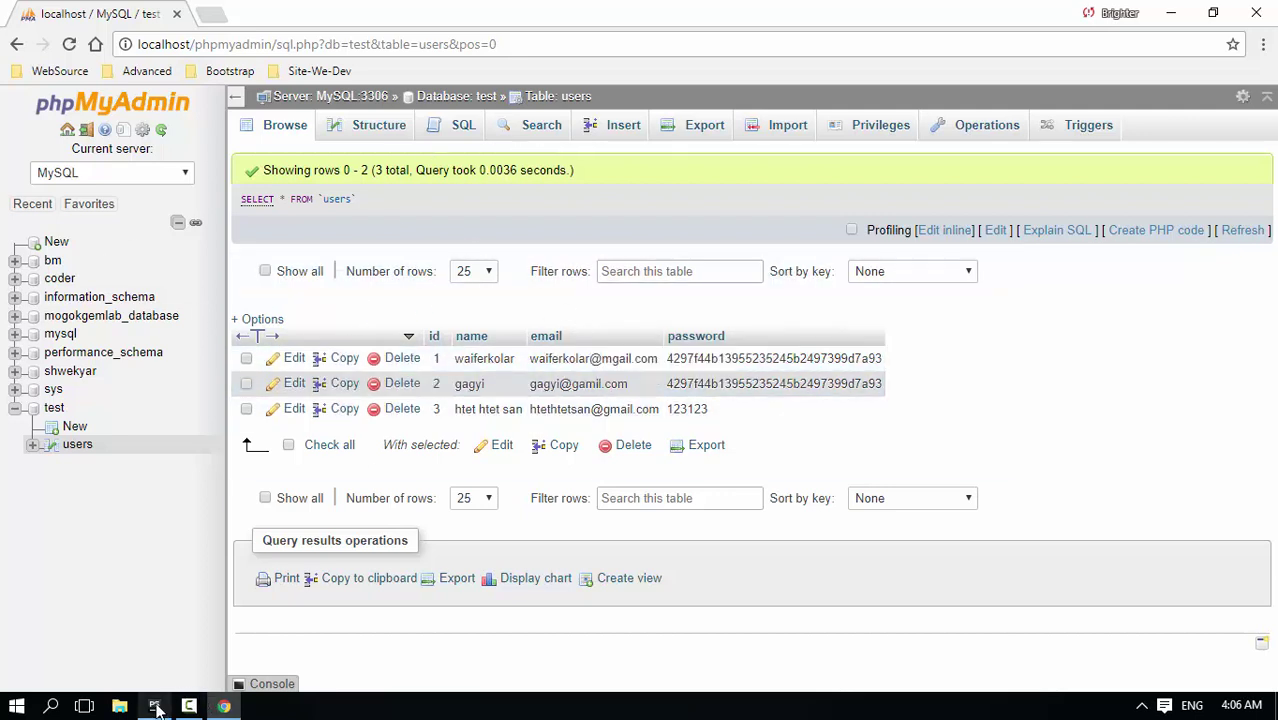
Show the users table structure: id int(10) primary key plus three varchar(225) columns
click(189, 707)
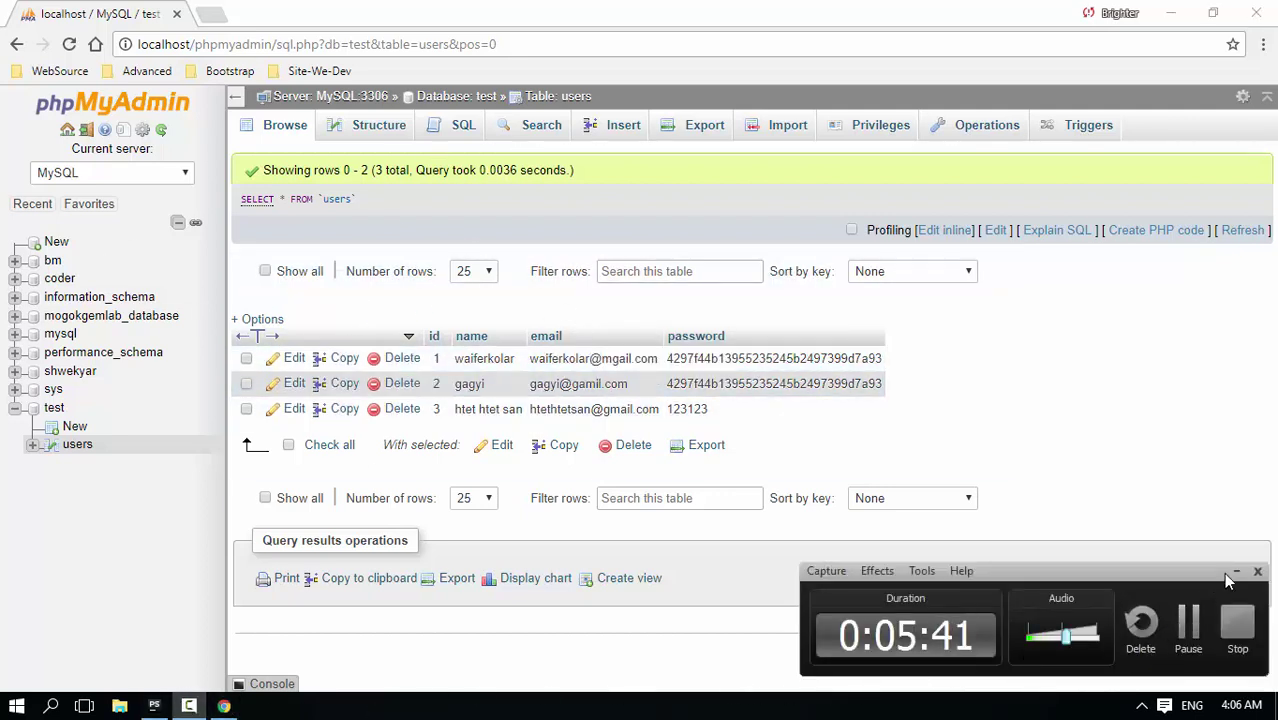
click(1228, 573)
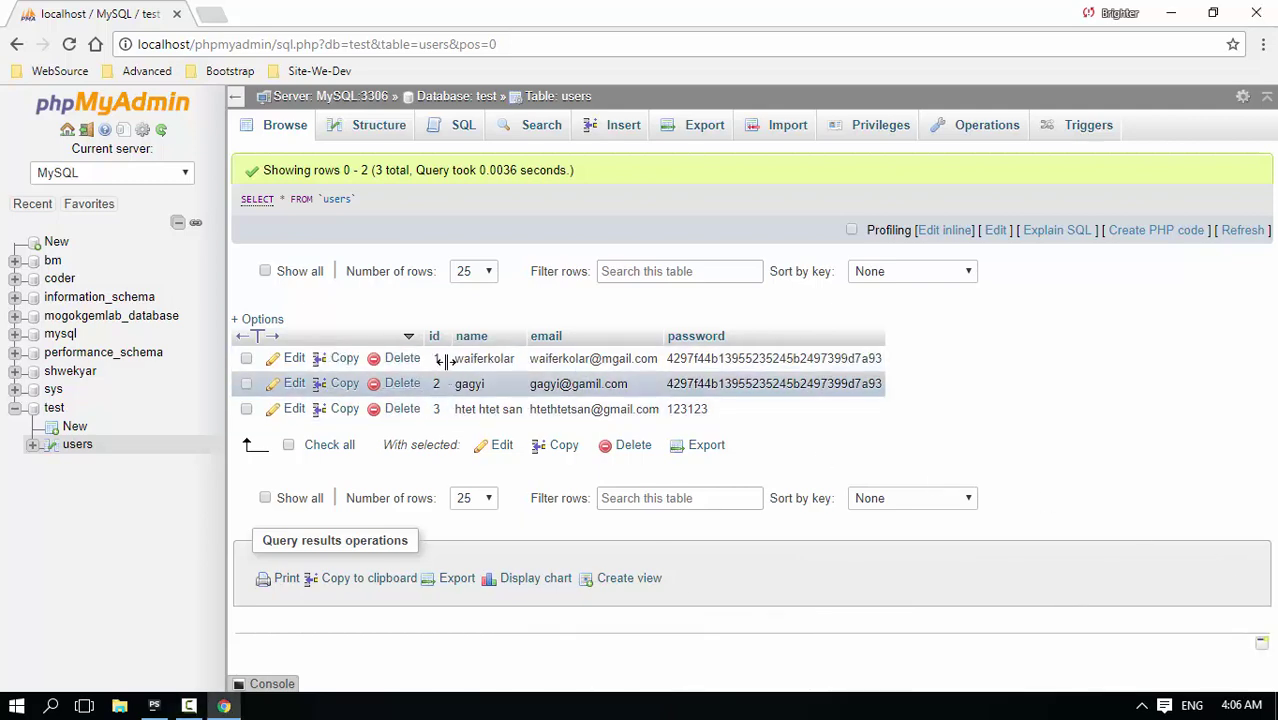
click(385, 141)
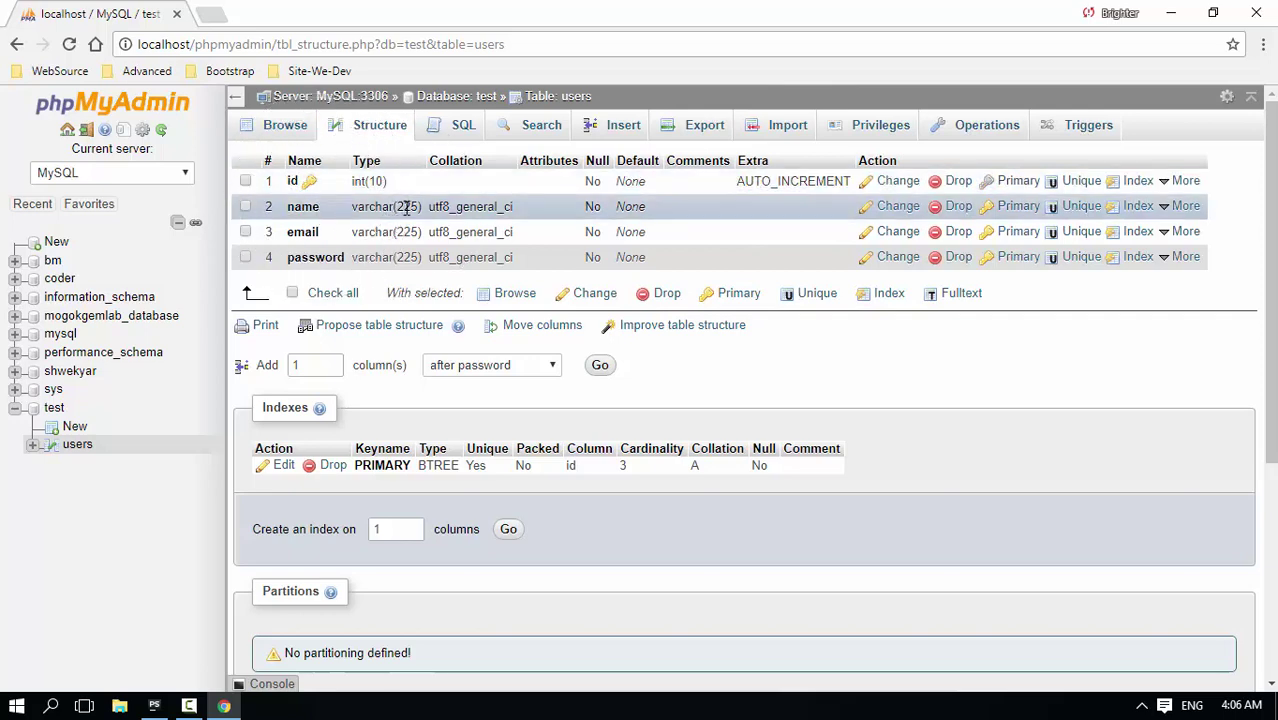
drag(433, 213, 551, 222)
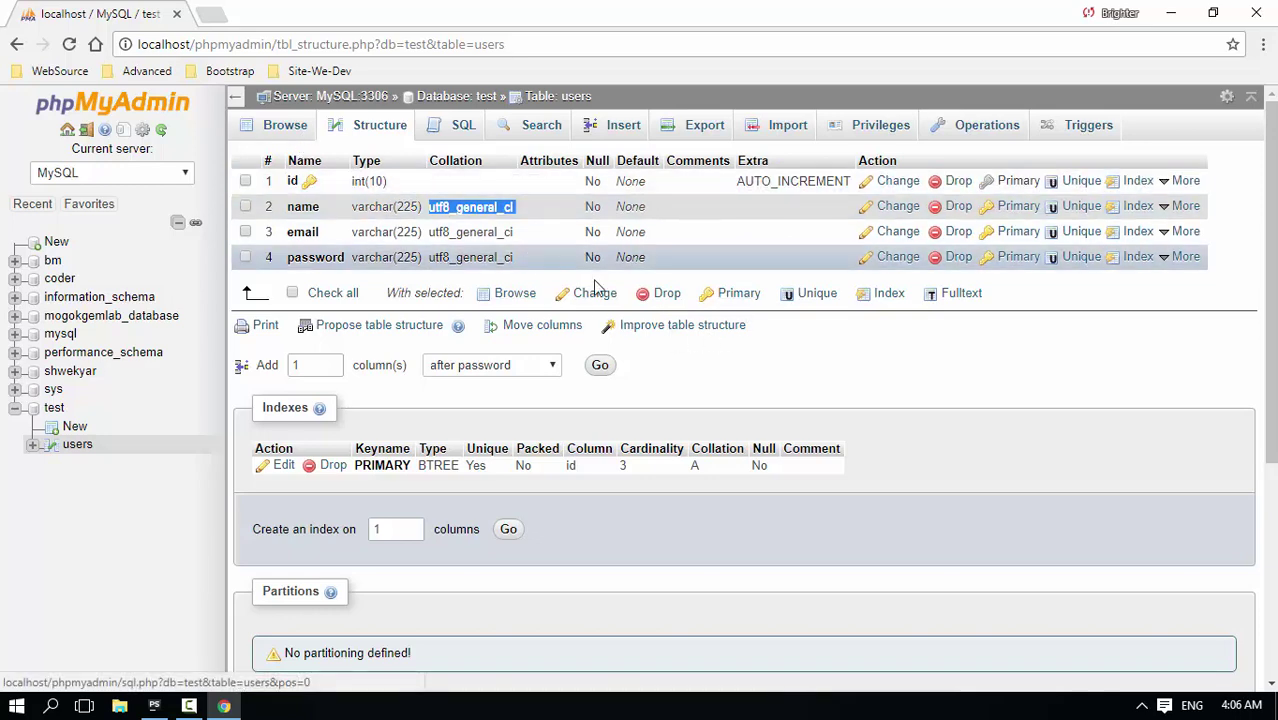
click(558, 366)
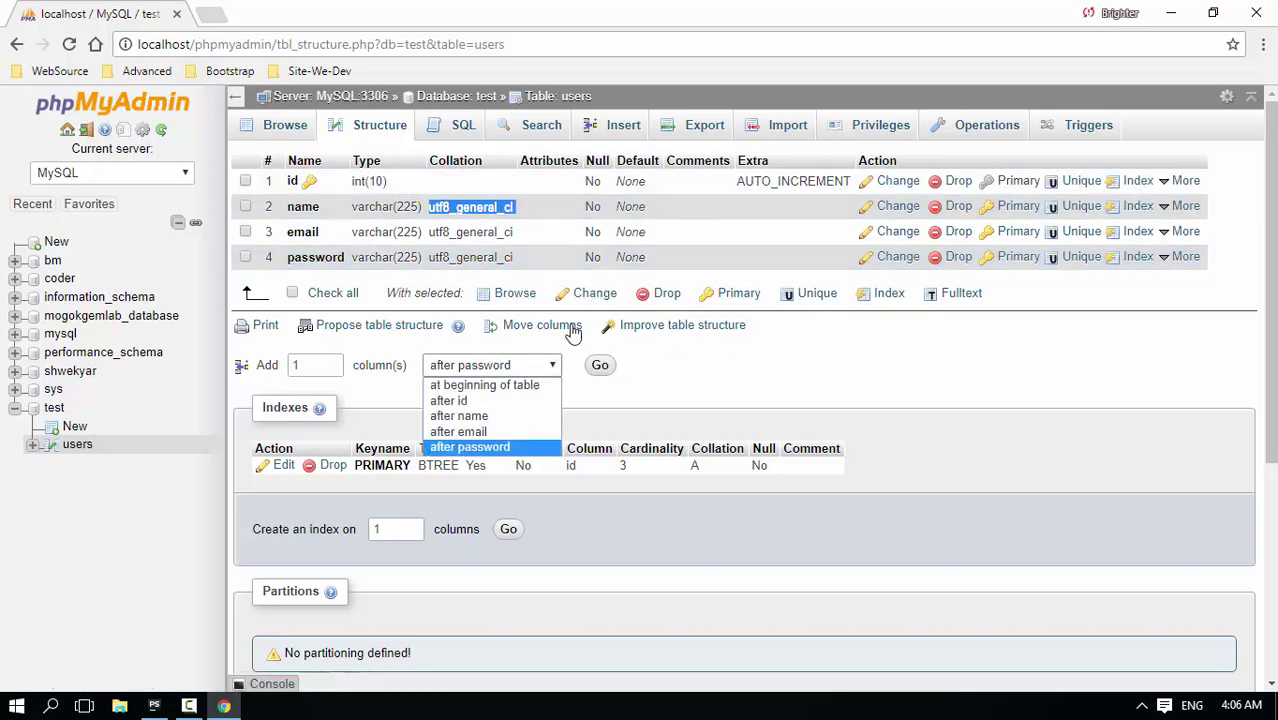
click(470, 447)
click(599, 365)
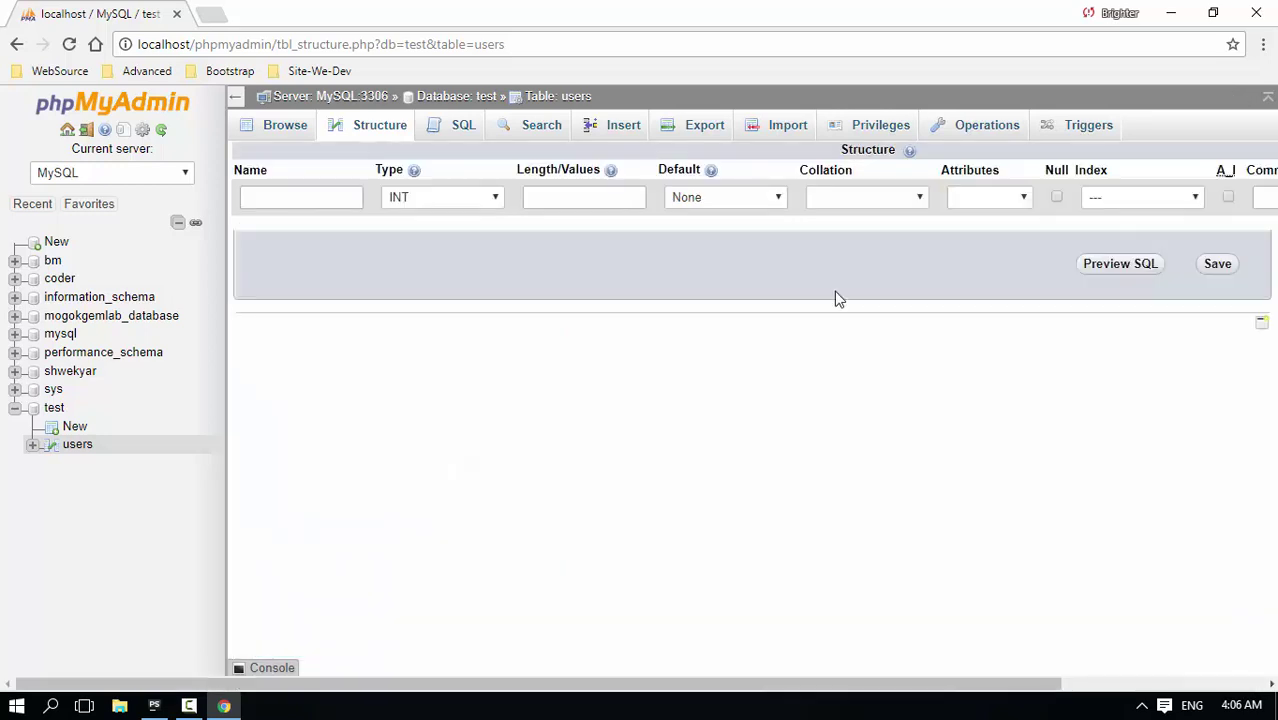
click(308, 200)
click(285, 126)
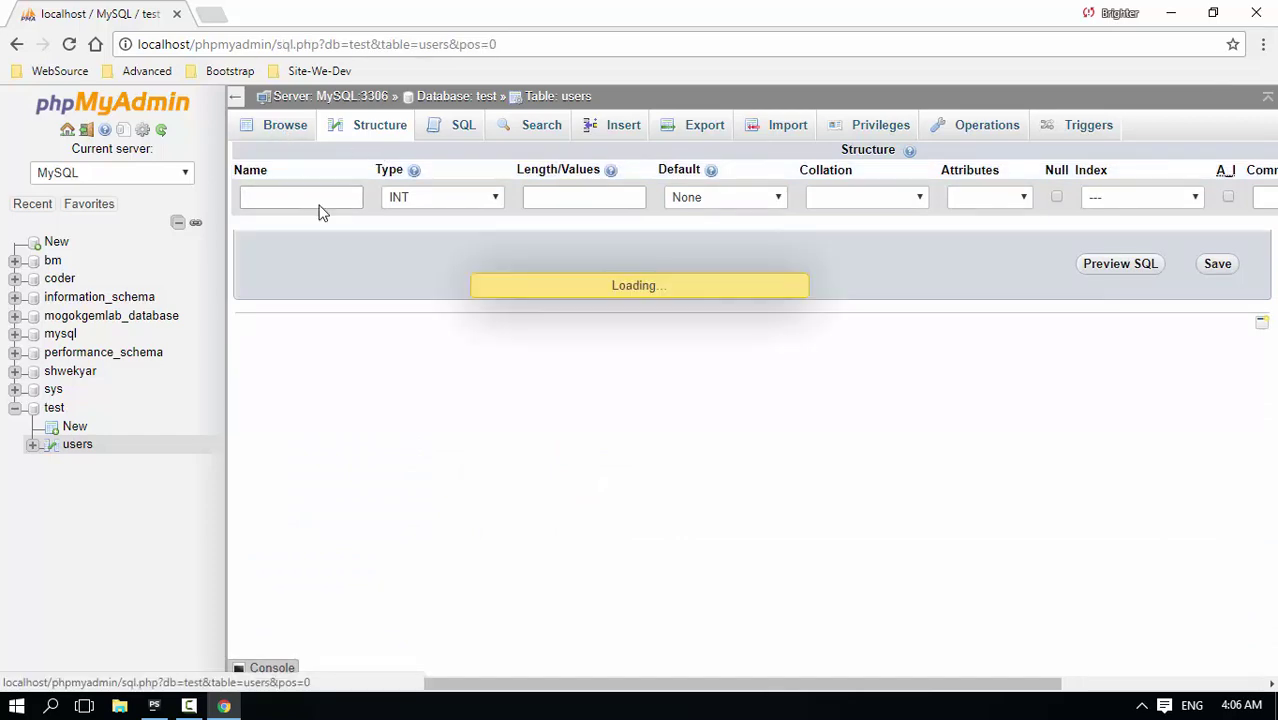
click(375, 125)
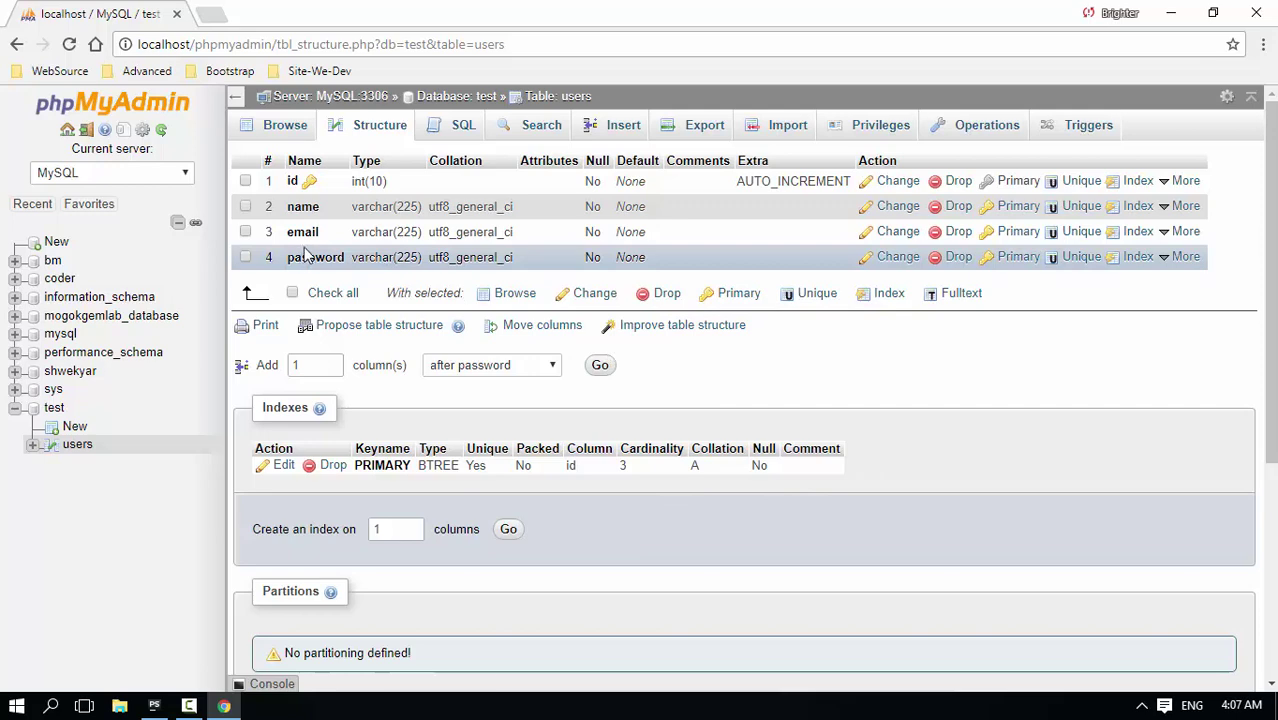
double_click(606, 160)
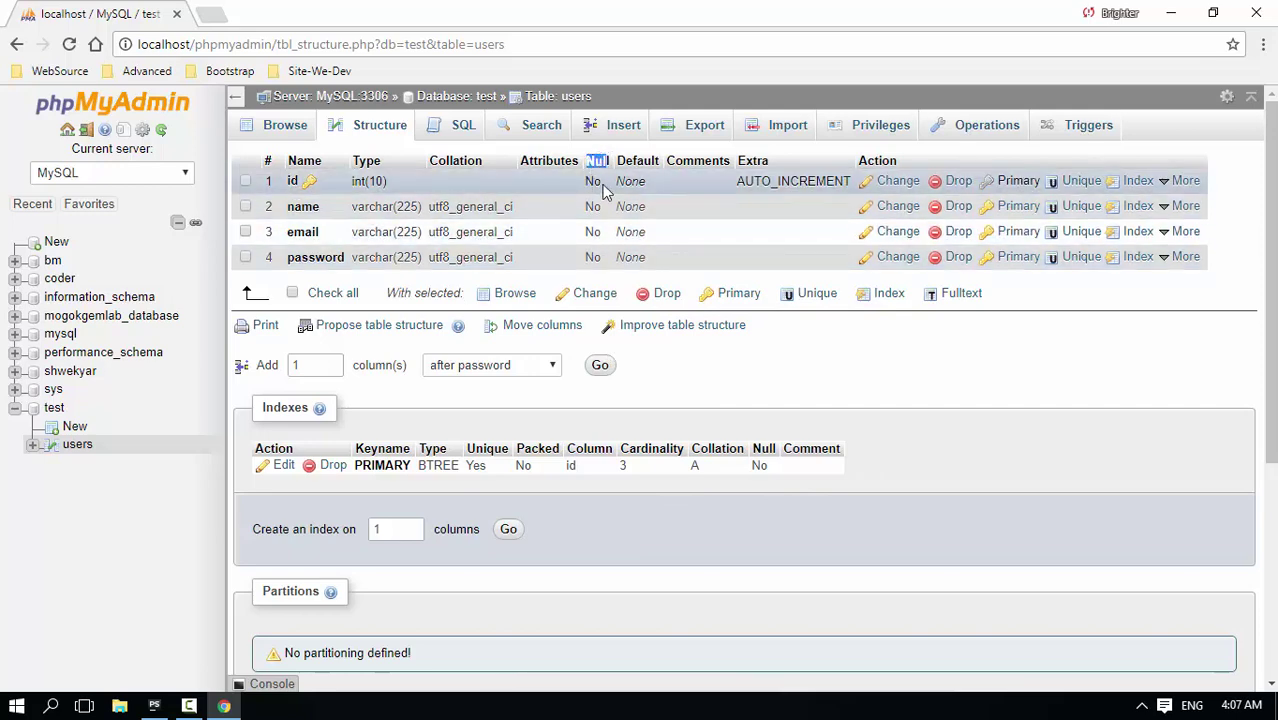
double_click(593, 181)
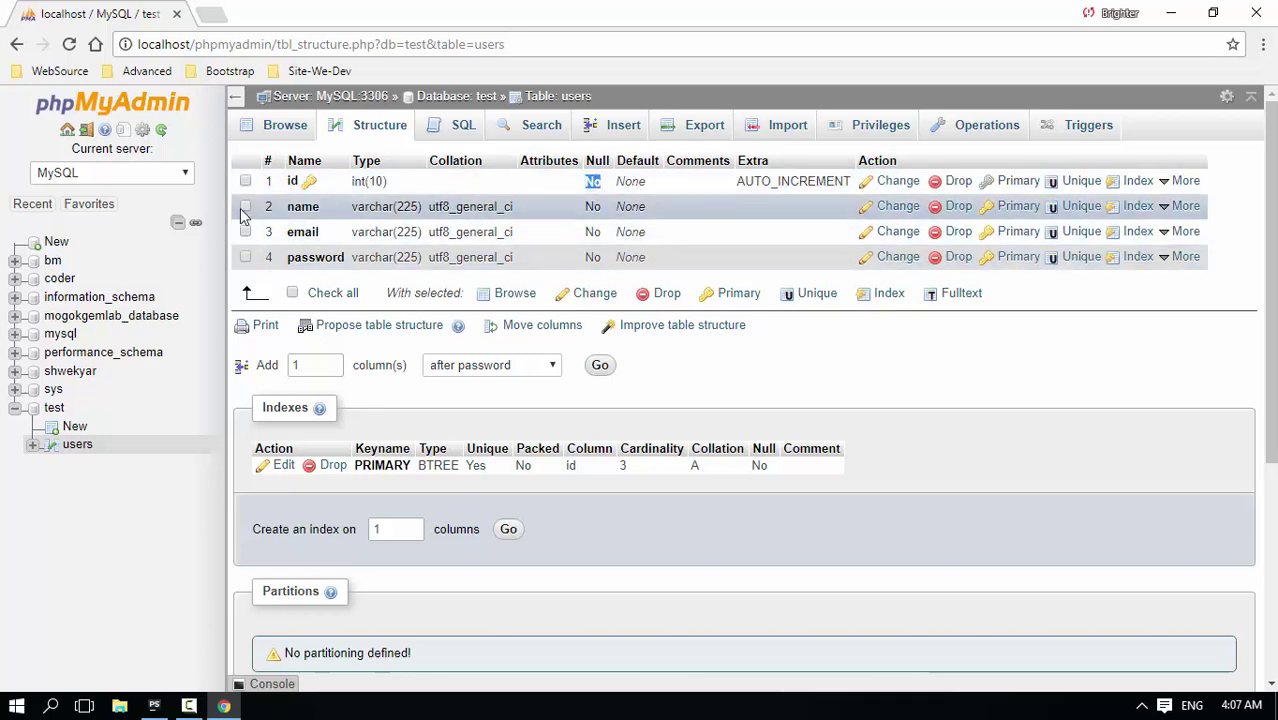